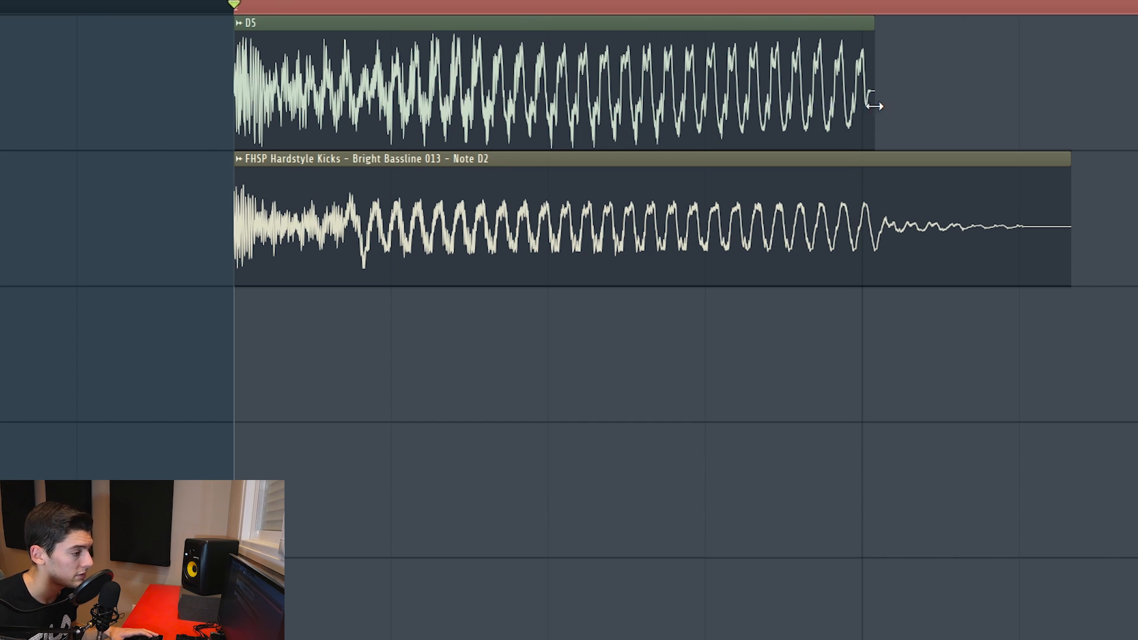
# - Time-stretch the D5 clip to end on the grid line and try stretching the Bright Bassline clip to the same length
pyautogui.moveTo(874, 105); pyautogui.dragTo(861, 104)
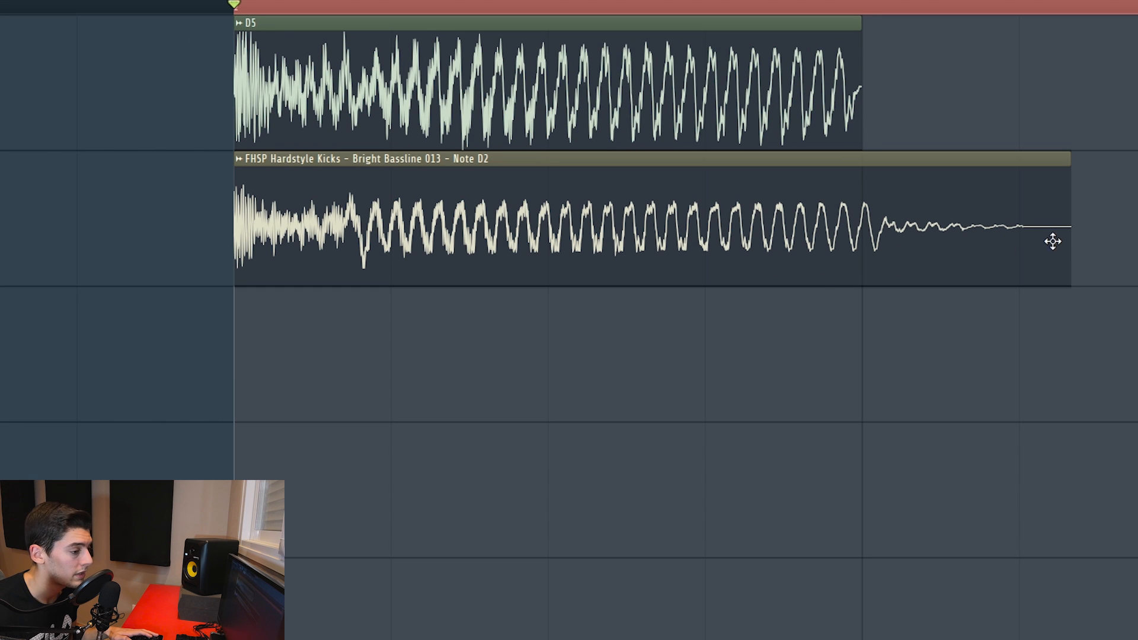
pyautogui.moveTo(1067, 241); pyautogui.dragTo(861, 256)
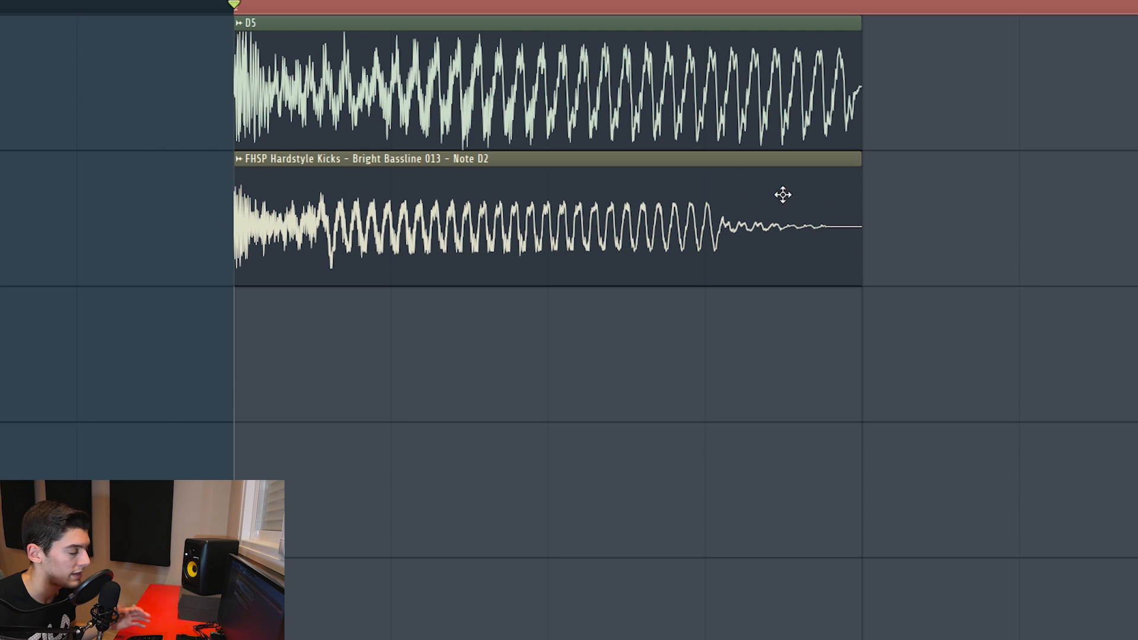
pyautogui.hotkey('ctrl', 'z')
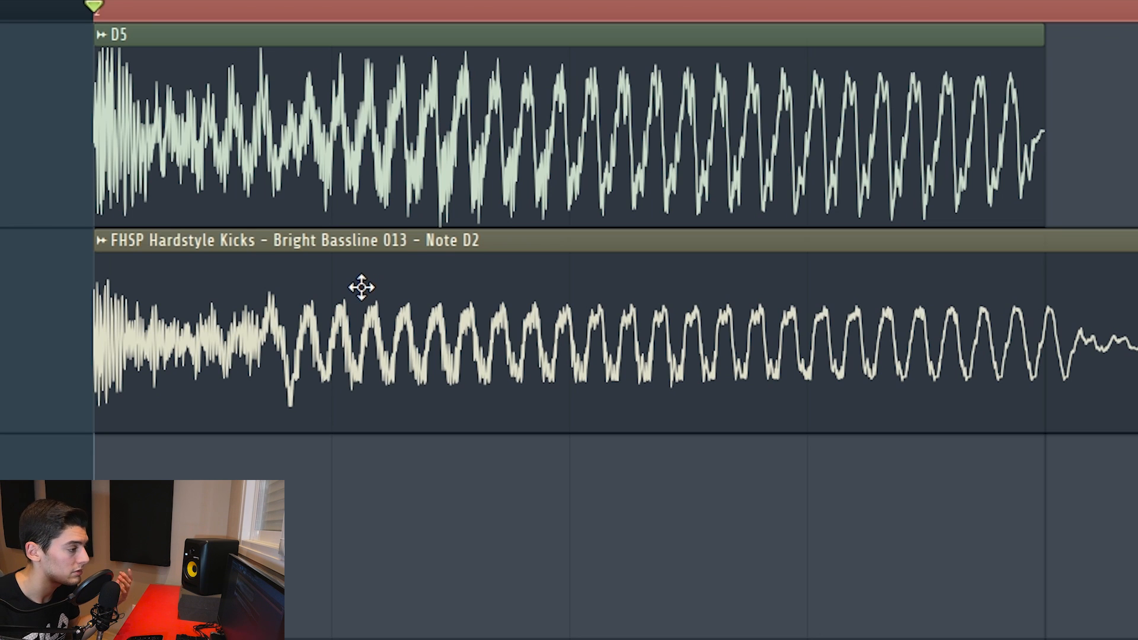
# - Stretch the Bright Bassline clip slightly shorter to line its wave peaks up with D5, using the play marker as a guide
pyautogui.click(372, 10)
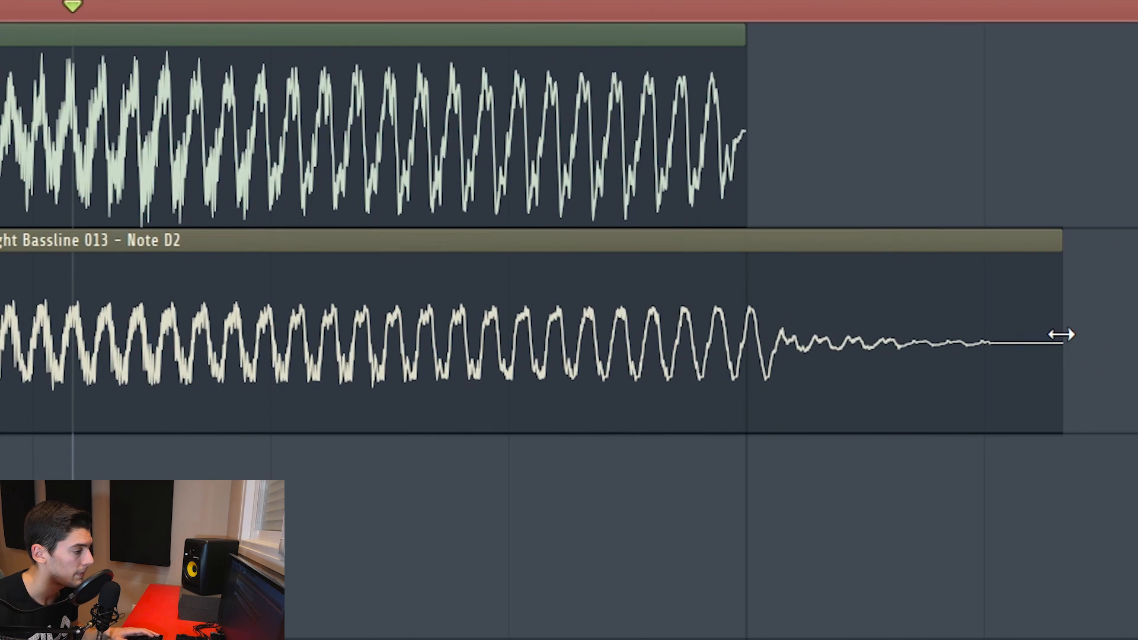
pyautogui.moveTo(1062, 332); pyautogui.dragTo(1040, 335)
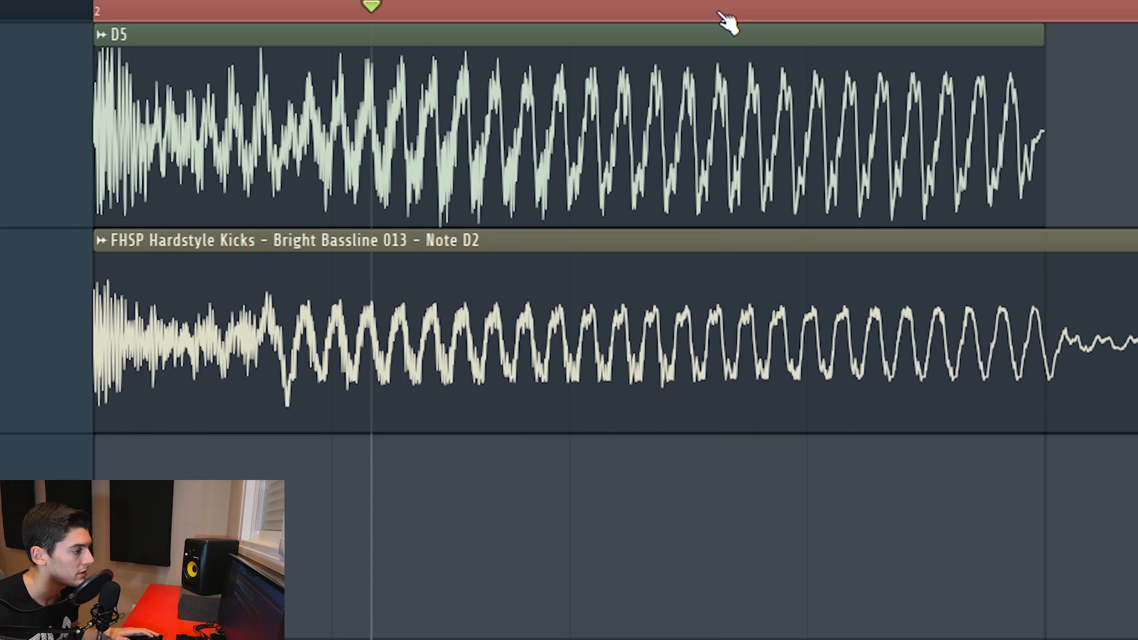
pyautogui.click(419, 9)
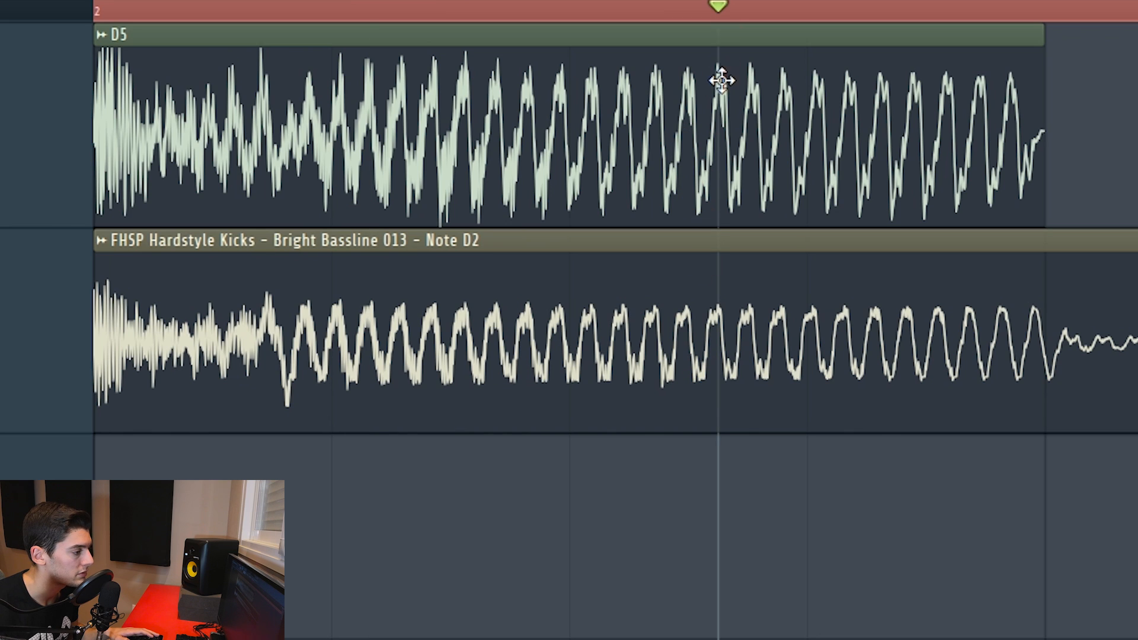
pyautogui.click(977, 18)
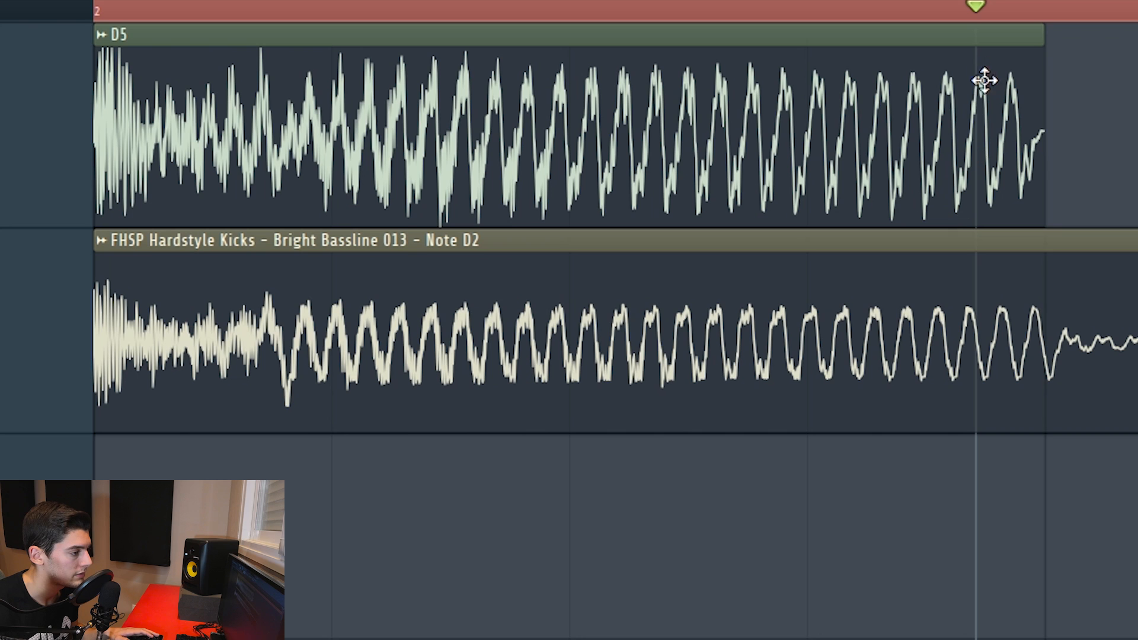
pyautogui.hscroll(3, 948, 346)
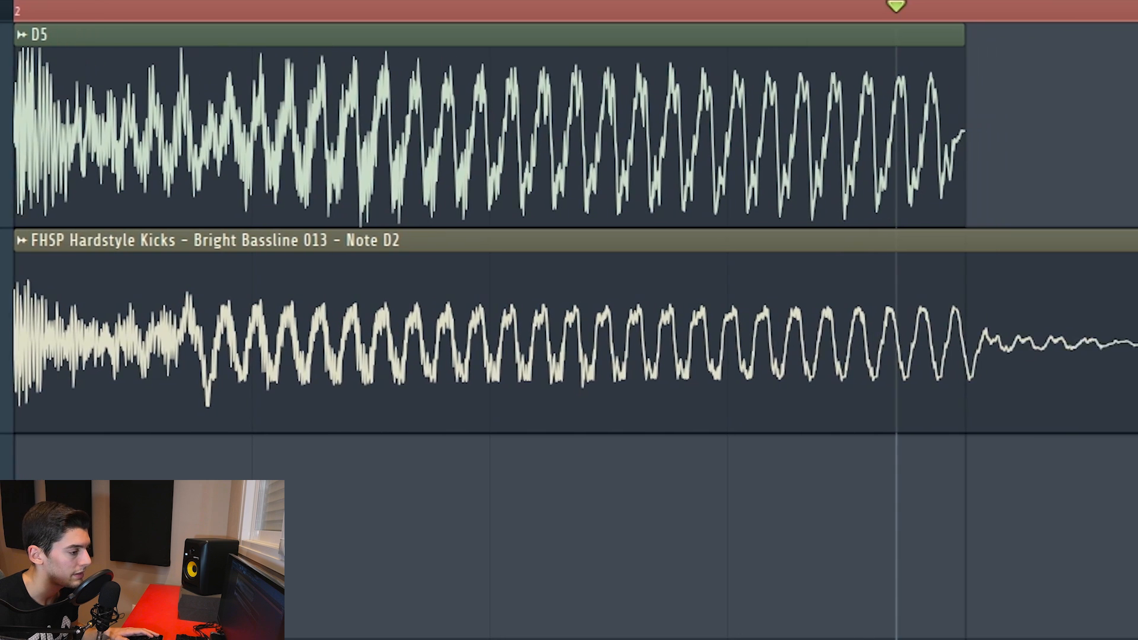
pyautogui.moveTo(1102, 325); pyautogui.dragTo(1104, 326)
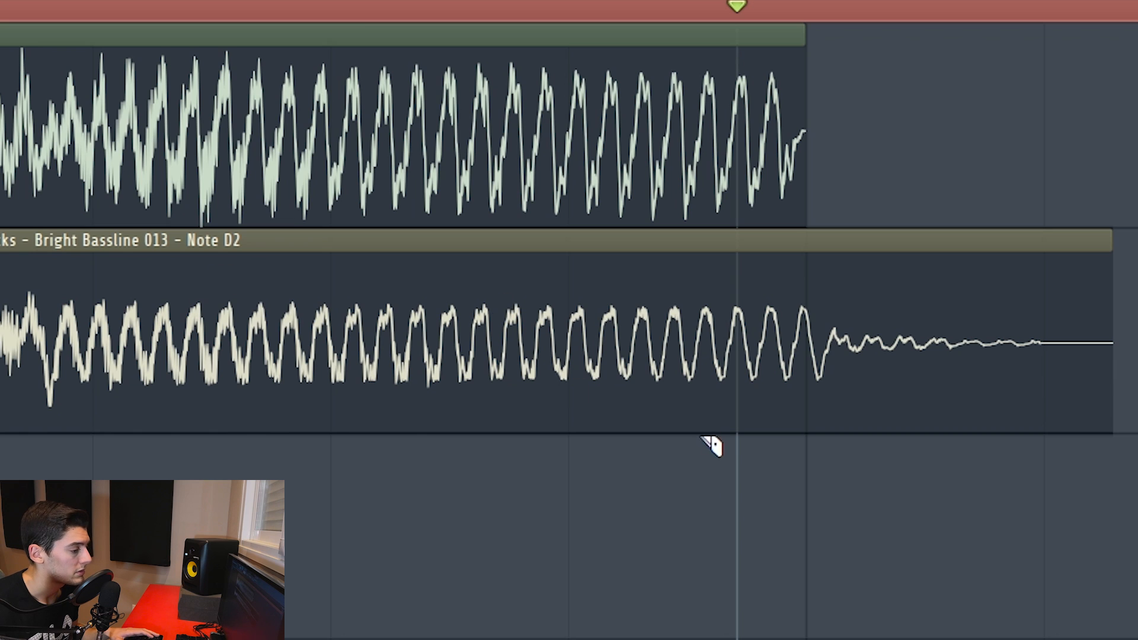
# - Slice the Bright Bassline clip where the D5 clip ends and delete the tail
pyautogui.moveTo(815, 446)
pyautogui.mouseDown()
pyautogui.moveTo(816, 205)
pyautogui.moveTo(804, 353)
pyautogui.moveTo(808, 447)
pyautogui.moveTo(816, 210)
pyautogui.mouseUp()
pyautogui.rightClick(924, 409)
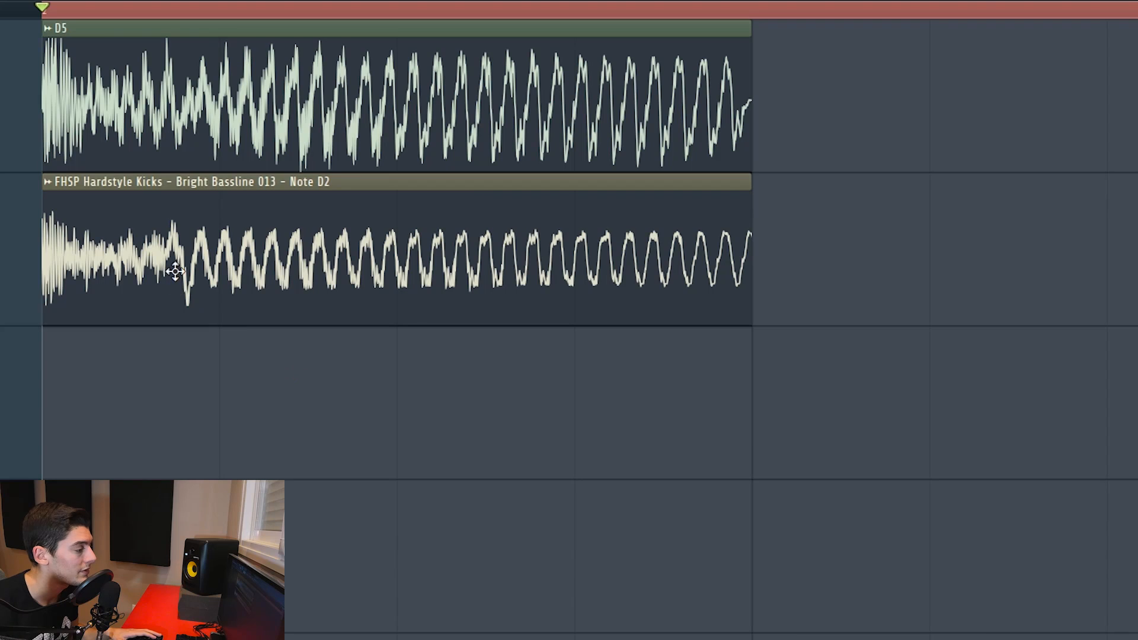
# - Toggle Reverse polarity on and off for the Bright Bassline sample to compare its waveform direction with D5
pyautogui.doubleClick(176, 255)
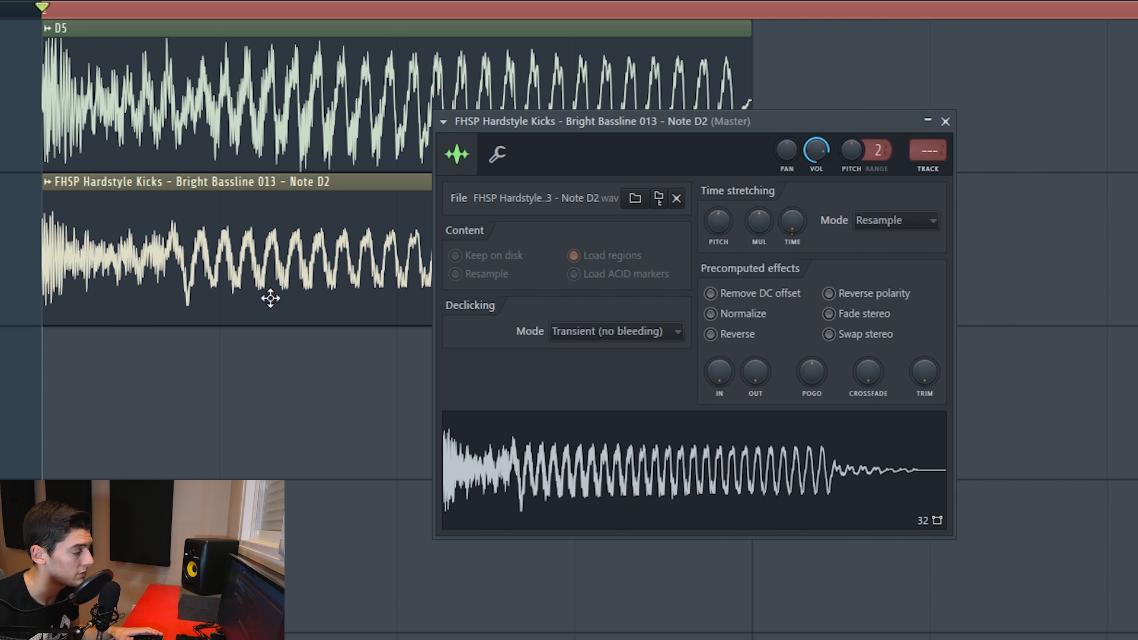
pyautogui.click(871, 294)
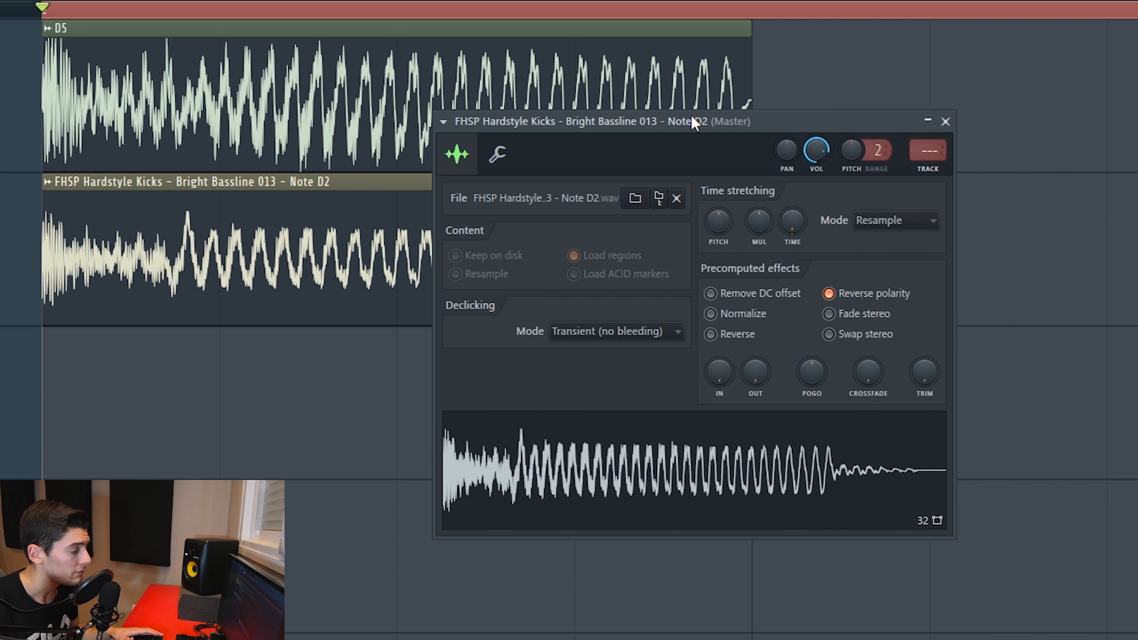
pyautogui.moveTo(692, 117); pyautogui.dragTo(728, 110)
pyautogui.click(889, 296)
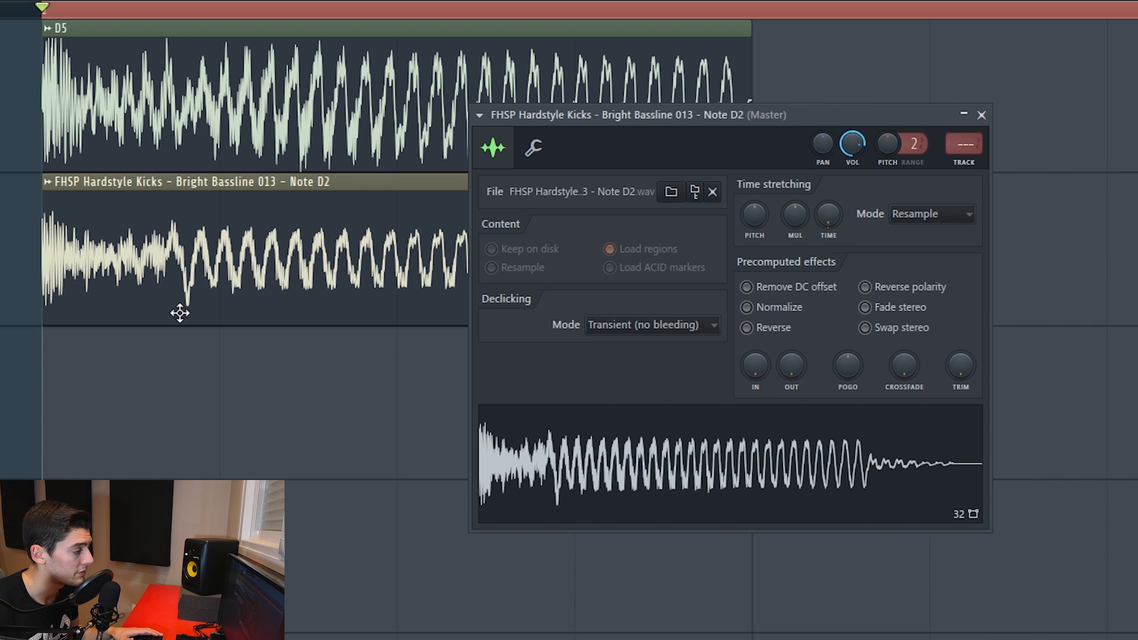
pyautogui.click(872, 291)
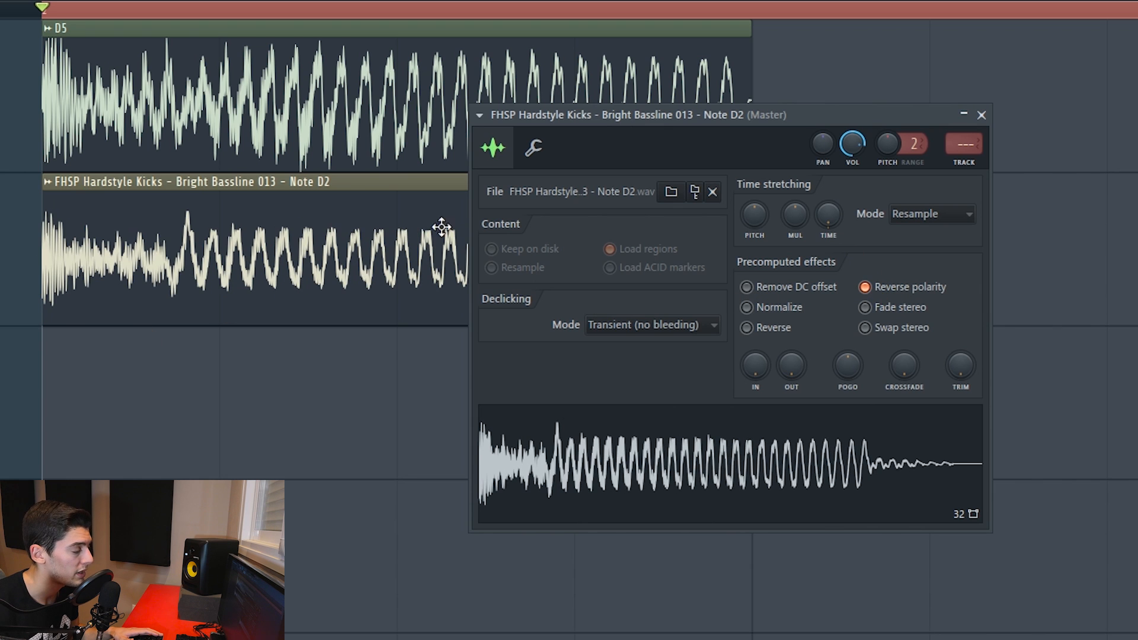
pyautogui.click(863, 288)
pyautogui.click(867, 288)
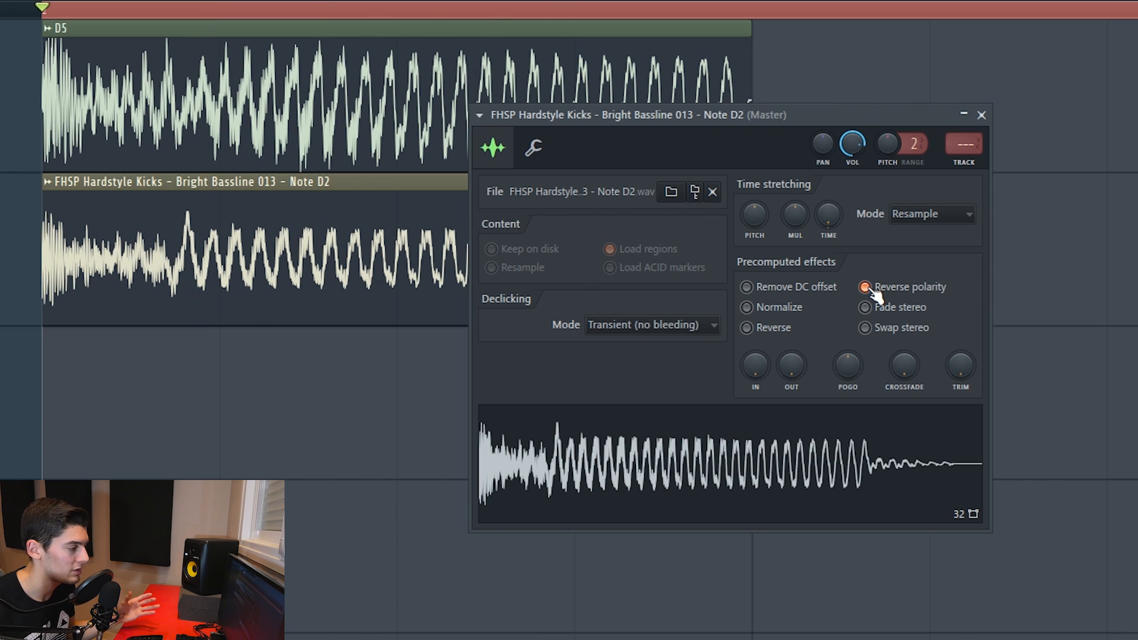
pyautogui.click(866, 288)
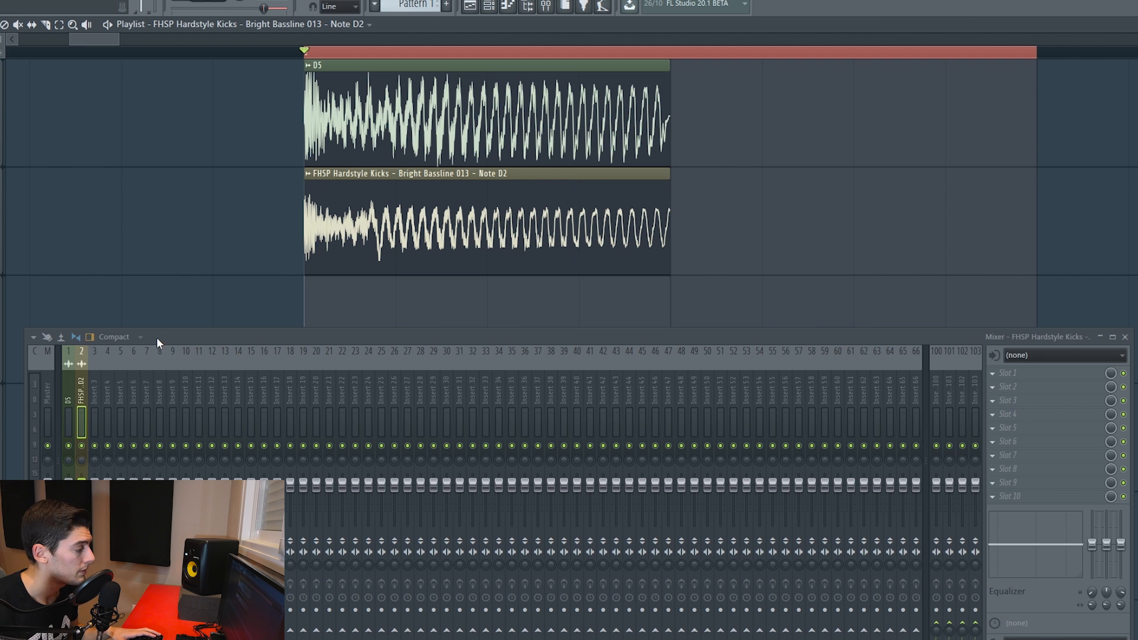
# - Add Fruity parametric EQ 2 to the D5 mixer track and dip band 4 slightly around 800 Hz during playback
pyautogui.moveTo(156, 336); pyautogui.dragTo(164, 336)
pyautogui.click(76, 381)
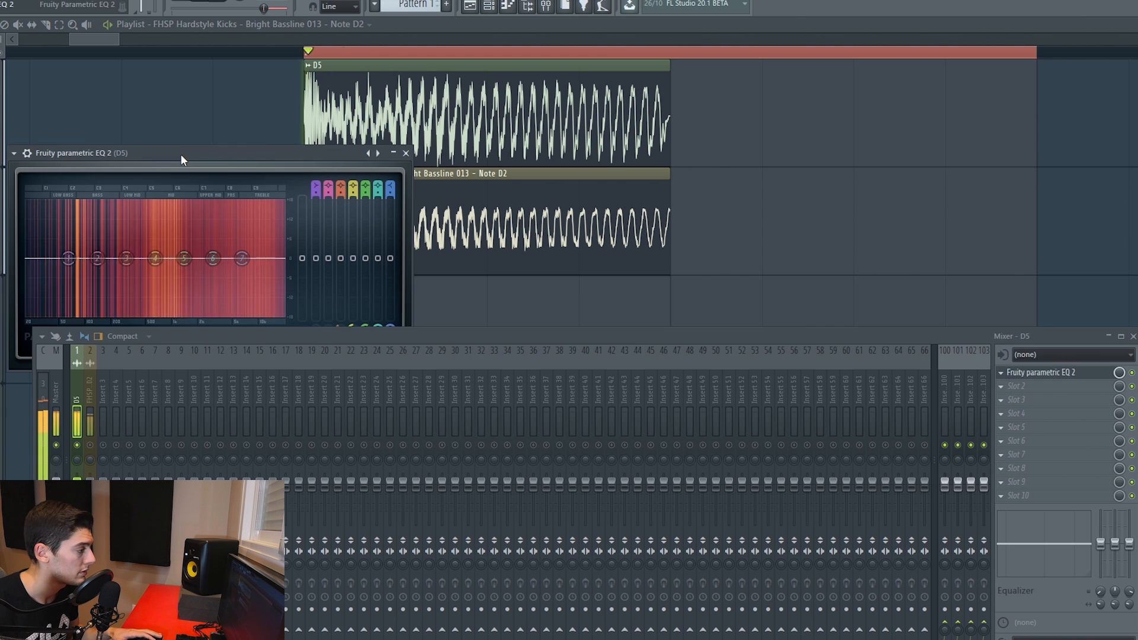
pyautogui.moveTo(181, 155); pyautogui.dragTo(169, 73)
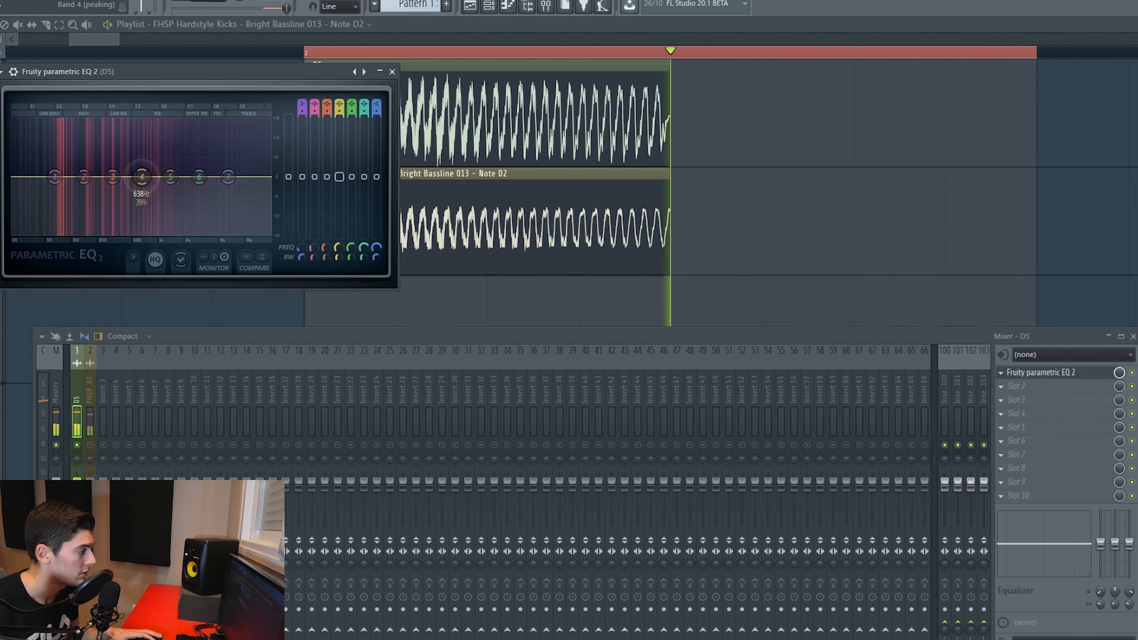
pyautogui.moveTo(142, 177)
pyautogui.mouseDown()
pyautogui.moveTo(132, 192)
pyautogui.moveTo(113, 188)
pyautogui.moveTo(150, 189)
pyautogui.mouseUp()
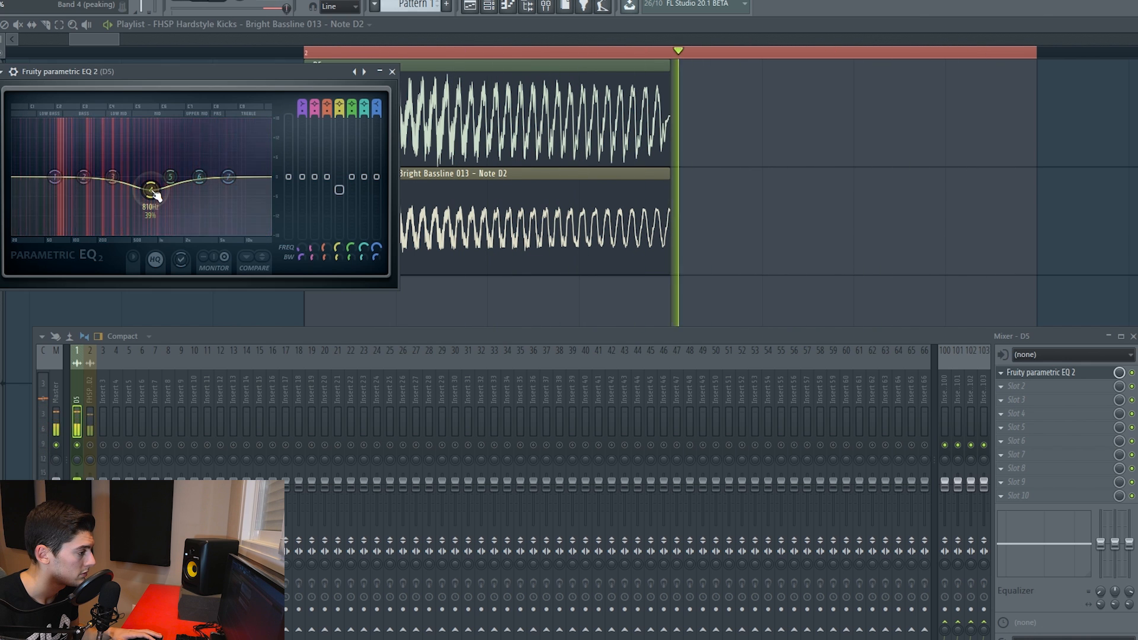
pyautogui.click(1132, 373)
pyautogui.moveTo(148, 195); pyautogui.dragTo(151, 182)
pyautogui.press('space')
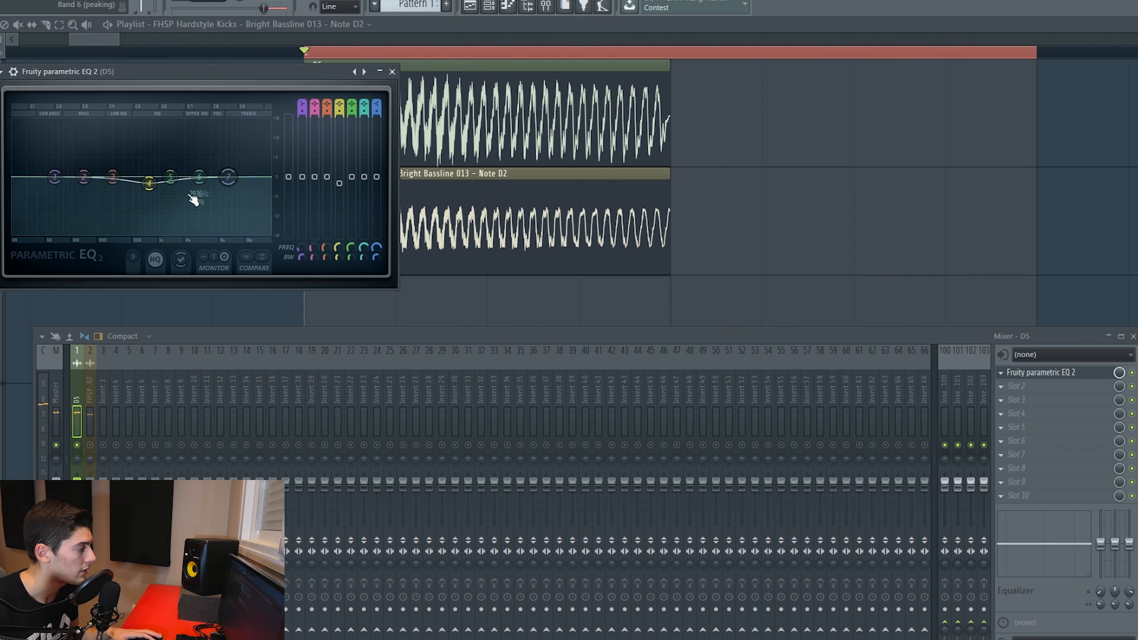
pyautogui.click(392, 71)
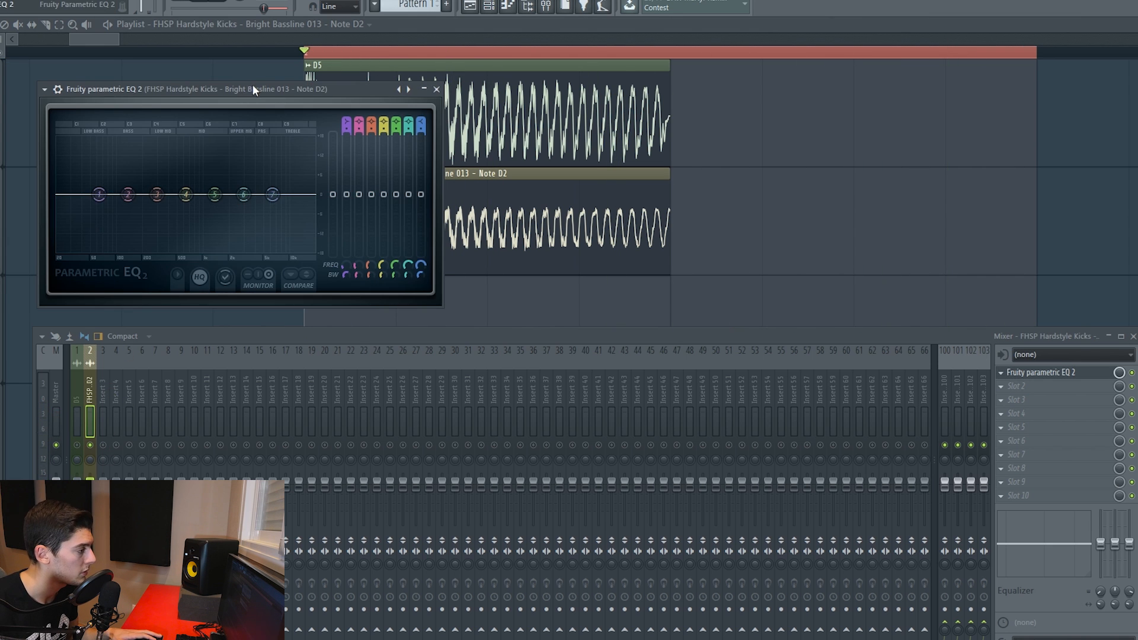
# - During playback, dip band 4 of the Bright Bassline track's EQ in the upper mids and ease the cut back
pyautogui.press('space')
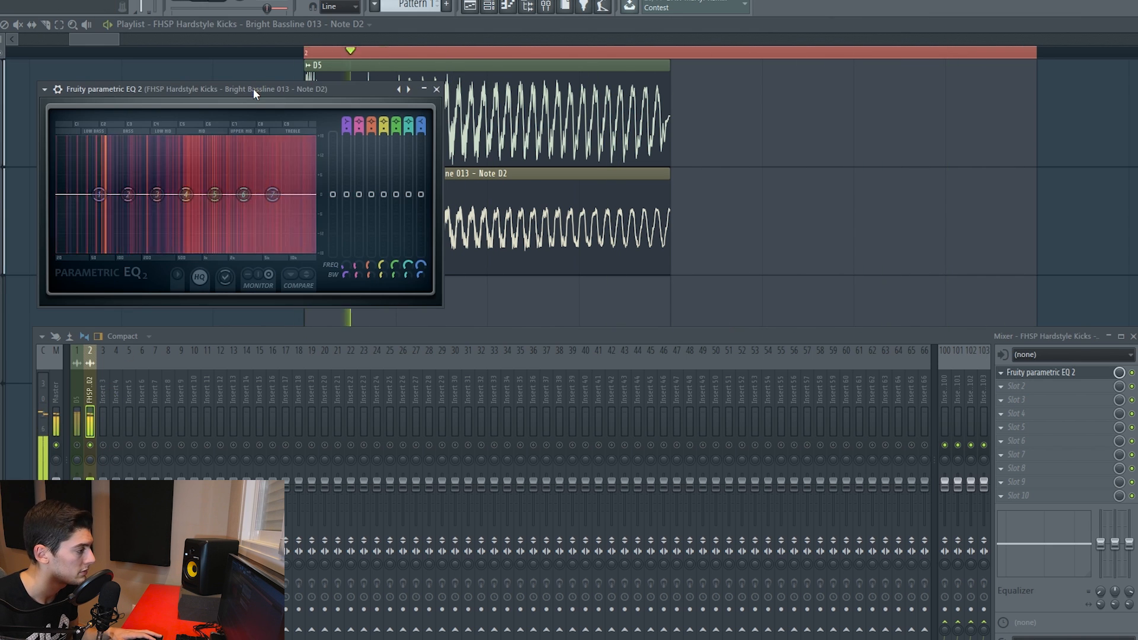
pyautogui.moveTo(185, 193); pyautogui.dragTo(222, 206)
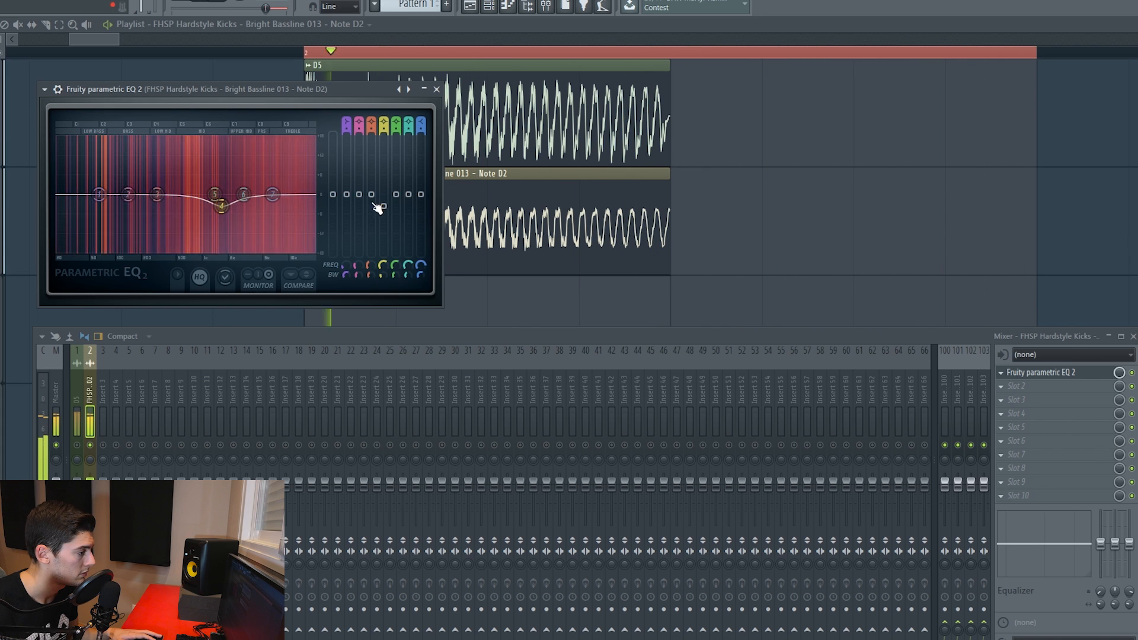
pyautogui.moveTo(383, 206); pyautogui.dragTo(383, 194)
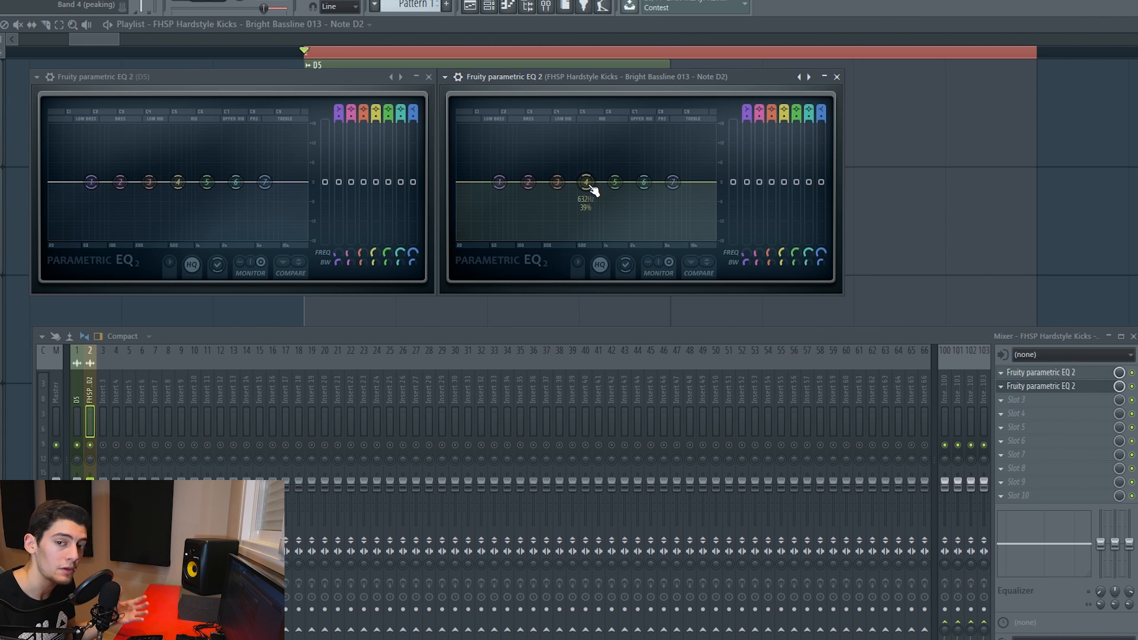
# - Solo the Bright Bassline mixer track and play it to examine its spectrum in the EQ
pyautogui.rightClick(89, 449)
pyautogui.press('space')
pyautogui.press('space')
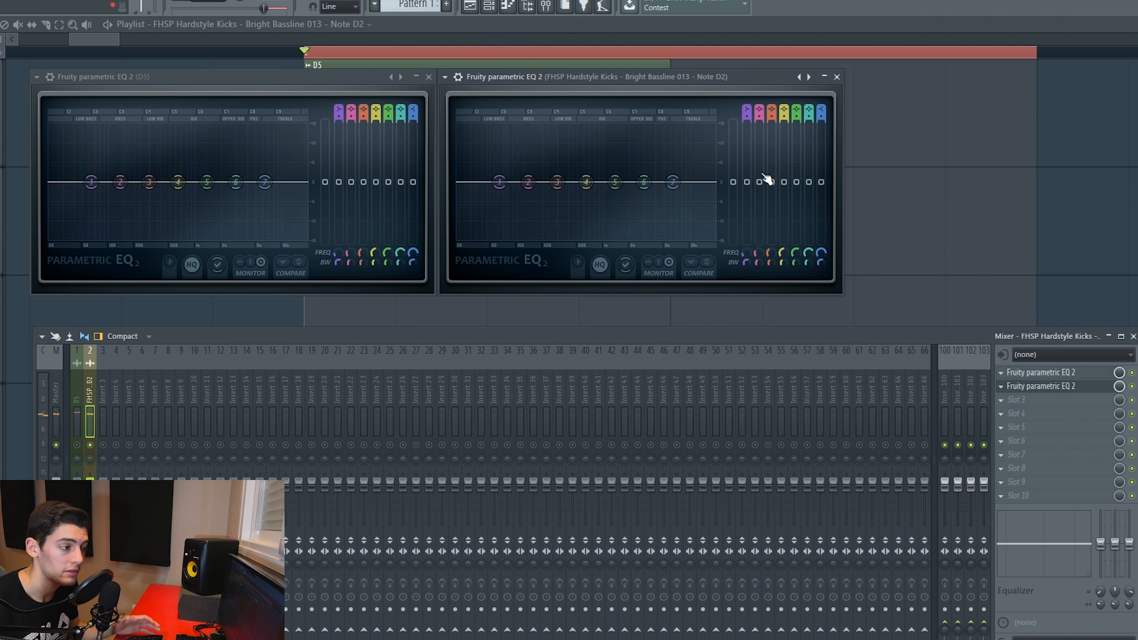
# - Solo the D5 mixer track and lower the band 7 high shelf on its second EQ while listening
pyautogui.rightClick(81, 447)
pyautogui.moveTo(265, 182); pyautogui.dragTo(232, 208)
pyautogui.click(248, 220)
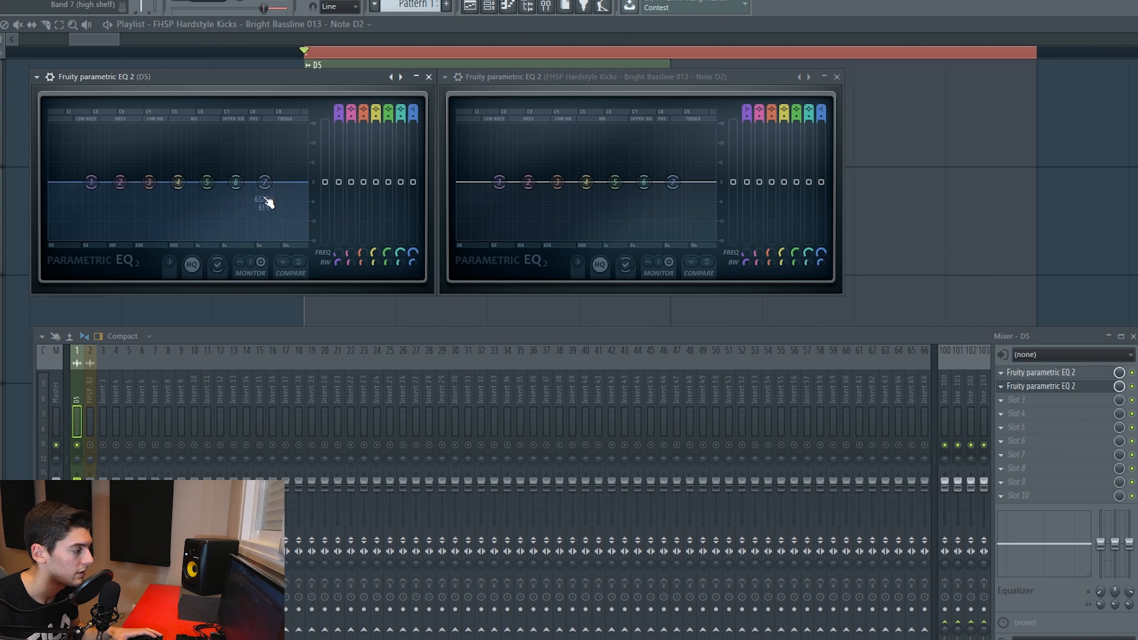
pyautogui.press('space')
pyautogui.moveTo(264, 182); pyautogui.dragTo(234, 203)
pyautogui.press('space')
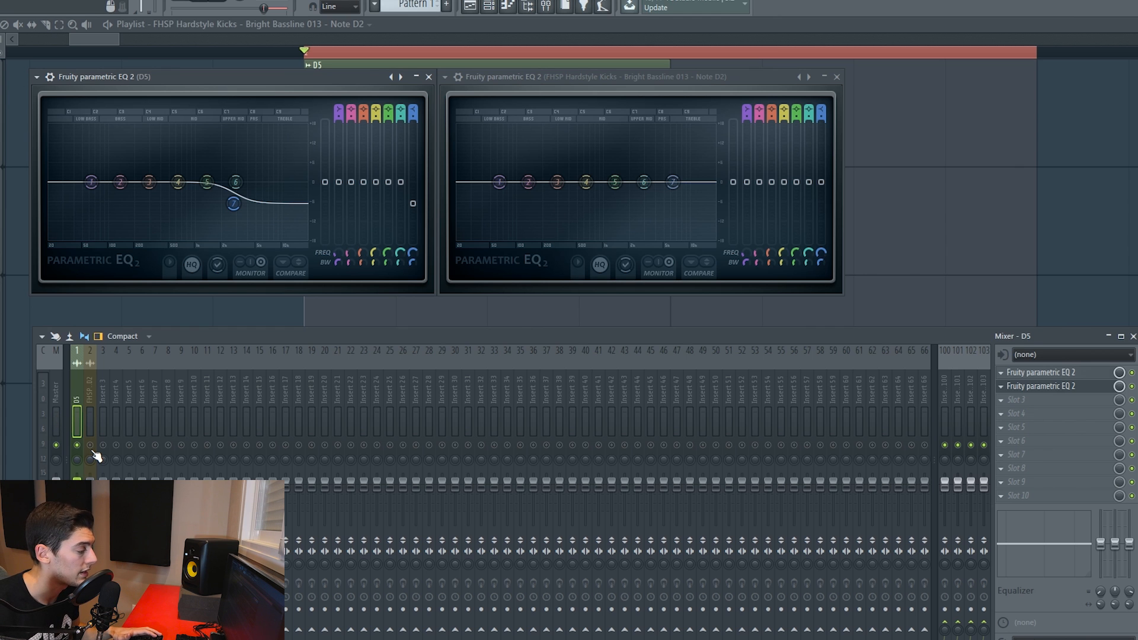
# - Reset and restore the D5 EQ's band 7 gain and play both tracks together to compare the sound
pyautogui.rightClick(414, 207)
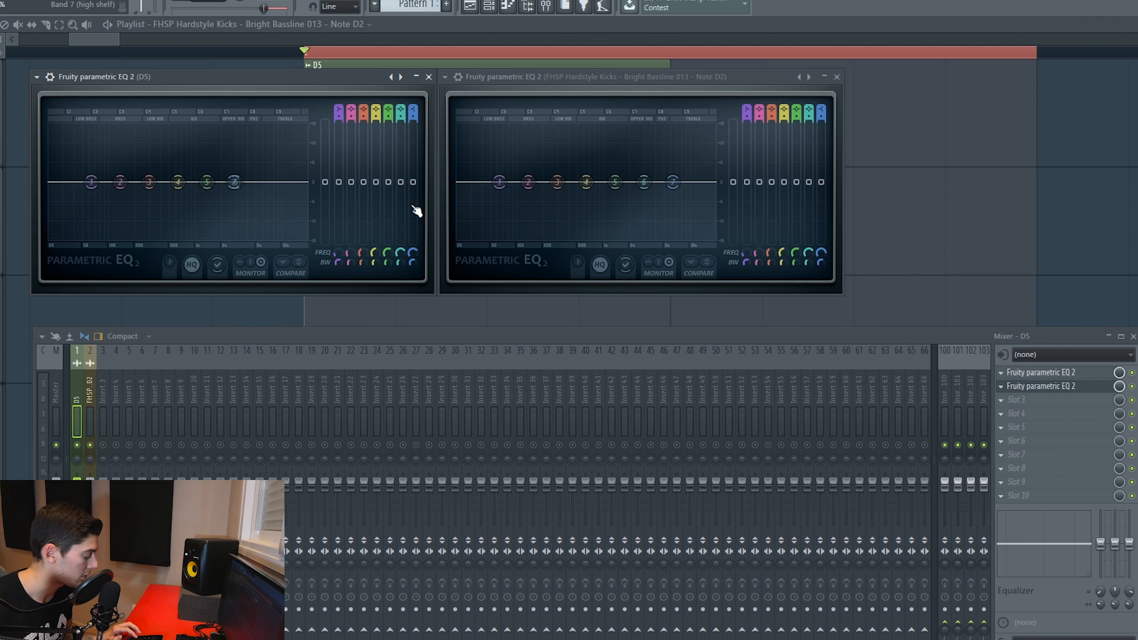
pyautogui.scroll(-5, 414, 207)
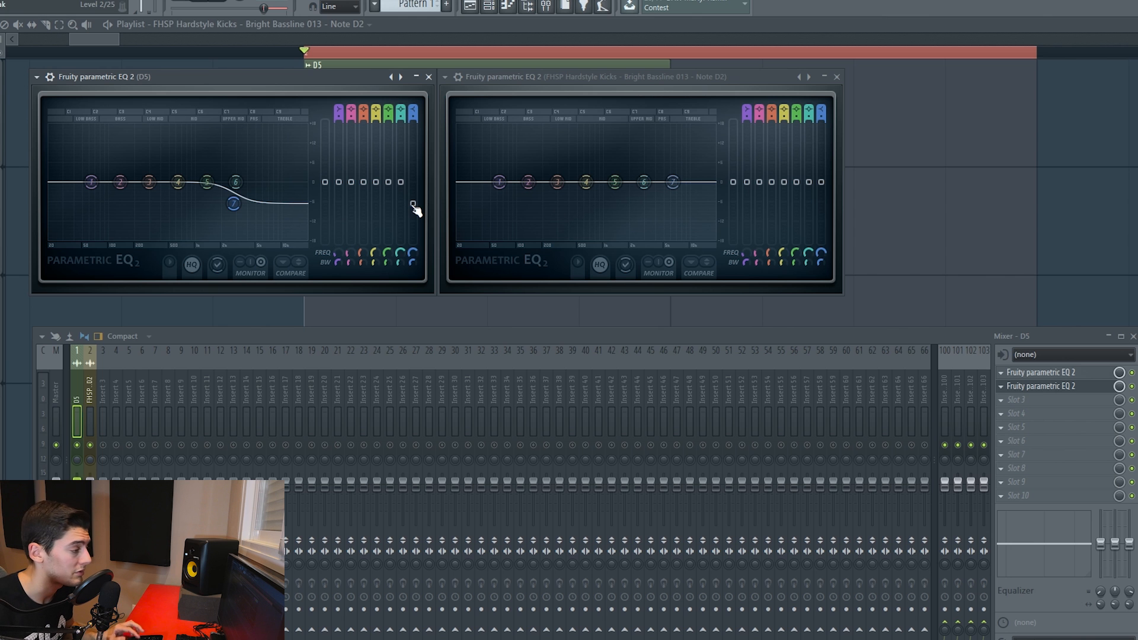
pyautogui.press('space')
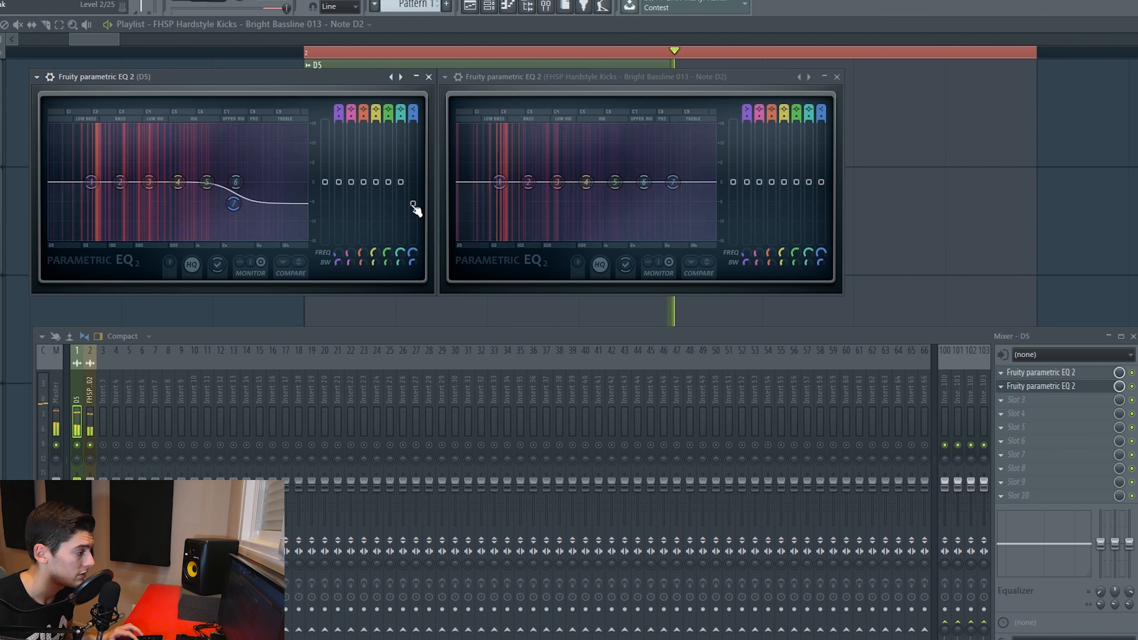
pyautogui.press('space')
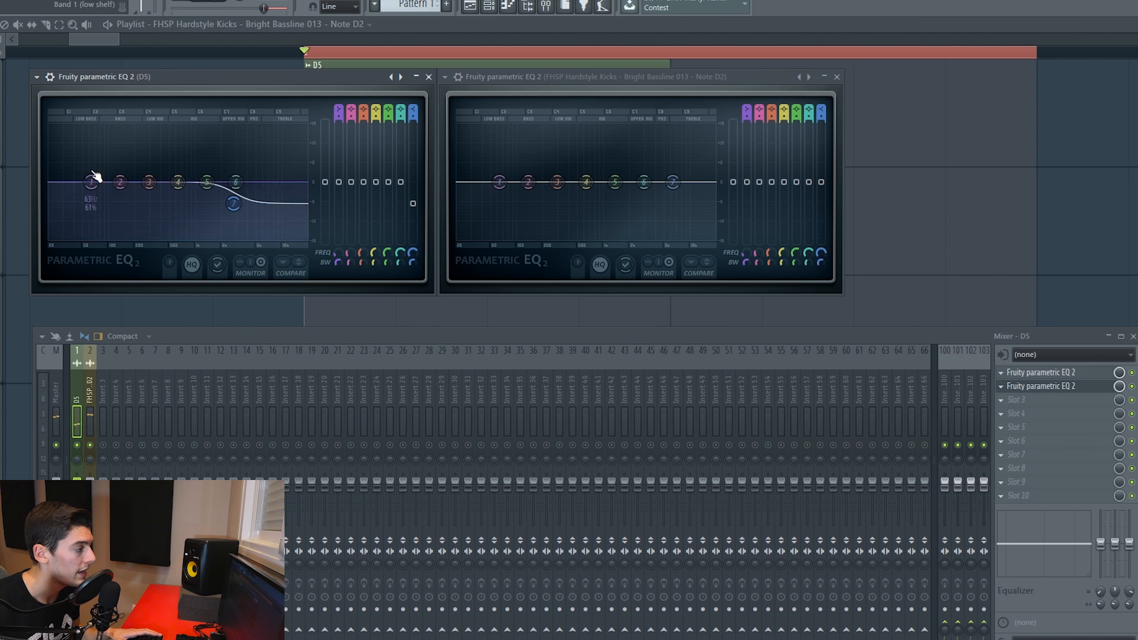
# - Give the Bright Bassline's second EQ a high-pass and low-pass preset, raise the high-pass cutoff to about band 2's position, and audition both layers
pyautogui.click(809, 78)
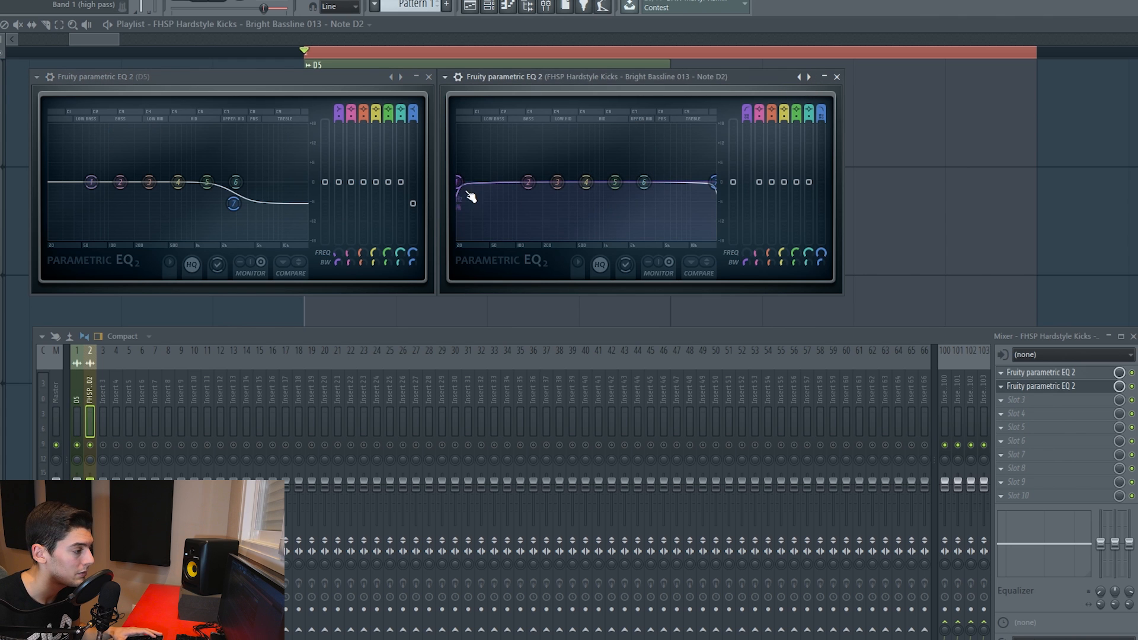
pyautogui.moveTo(459, 181); pyautogui.dragTo(521, 227)
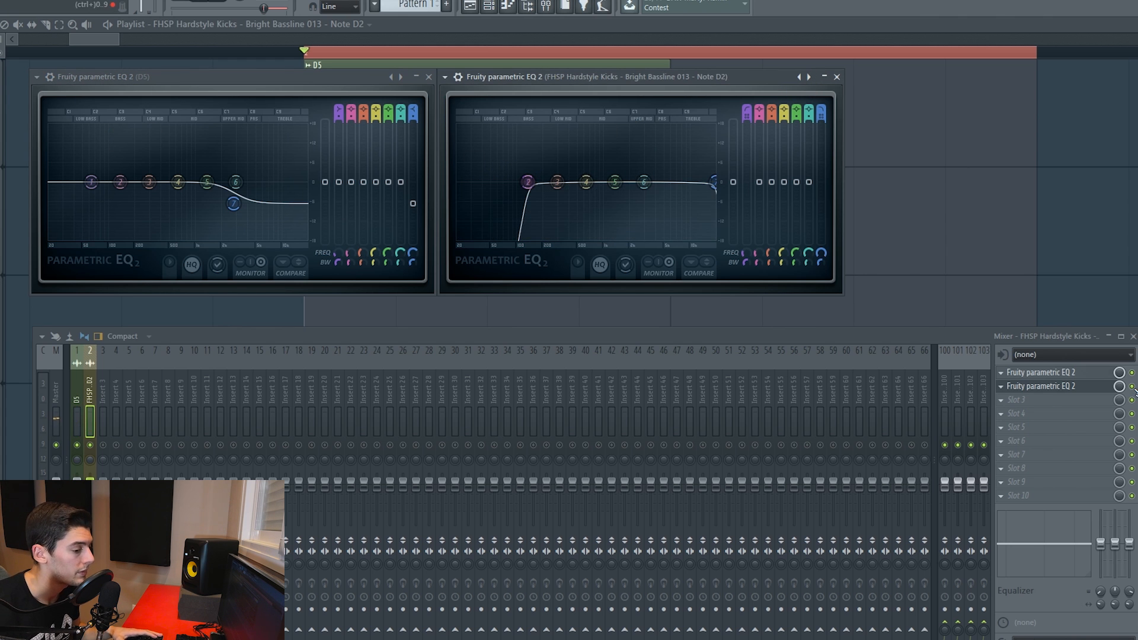
pyautogui.press('space')
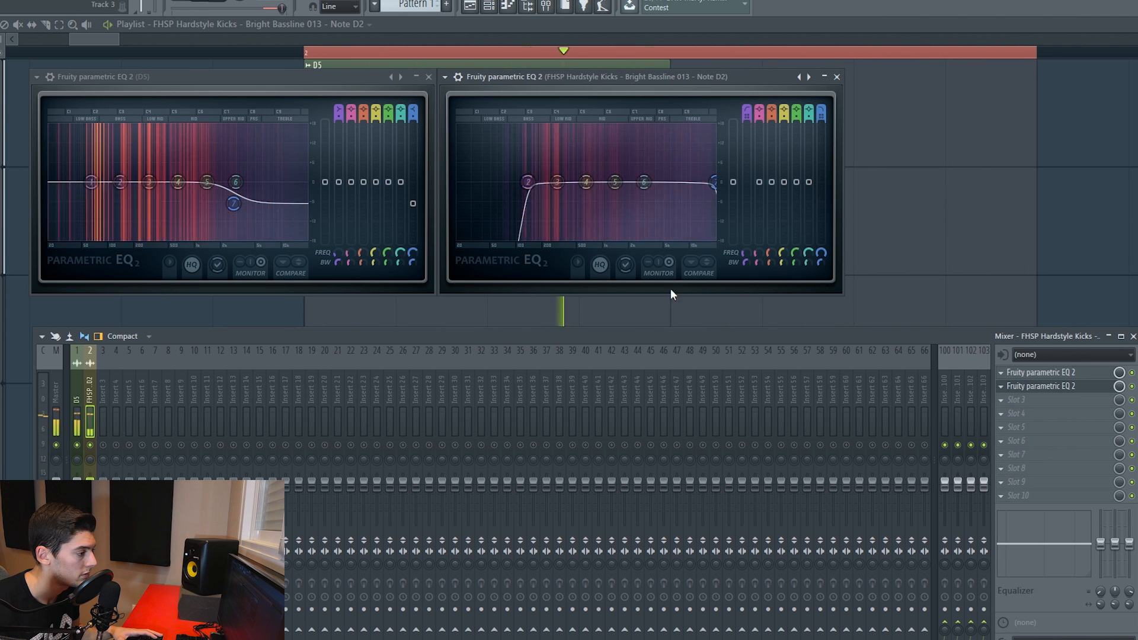
pyautogui.press('space')
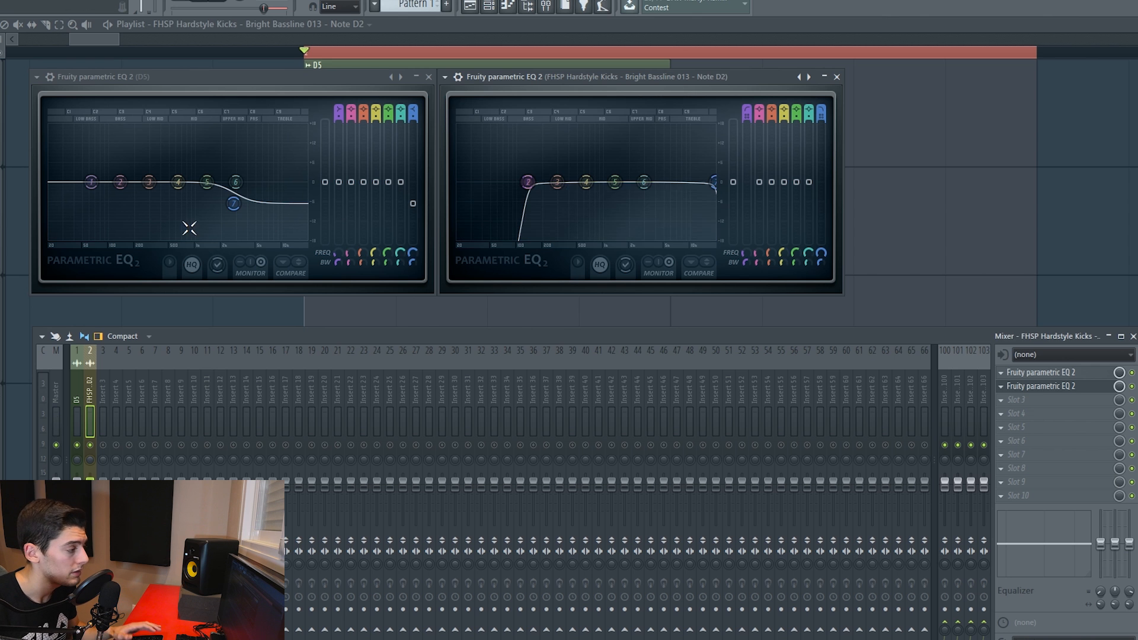
# - Play both layers while slightly boosting band 3 and cutting band 5 on the D5 EQ, and cutting band 3 on the Bright Bassline EQ
pyautogui.press('space')
pyautogui.moveTo(149, 182)
pyautogui.mouseDown()
pyautogui.moveTo(140, 195)
pyautogui.moveTo(137, 167)
pyautogui.moveTo(151, 178)
pyautogui.mouseUp()
pyautogui.moveTo(557, 182); pyautogui.dragTo(563, 187)
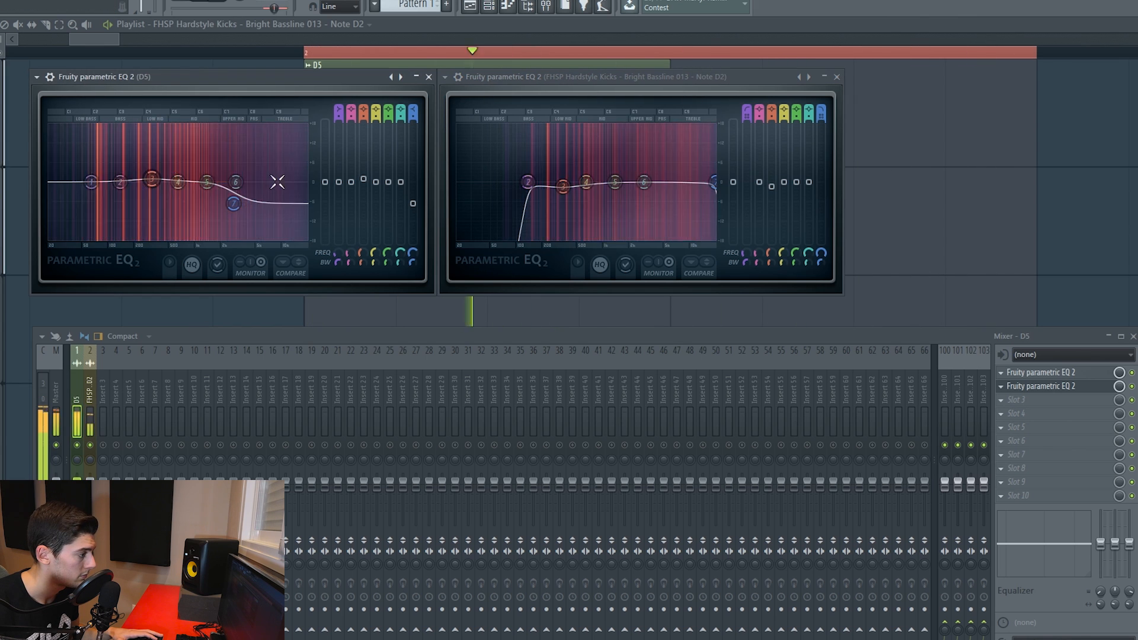
pyautogui.moveTo(207, 182); pyautogui.dragTo(202, 184)
pyautogui.moveTo(586, 182); pyautogui.dragTo(677, 171)
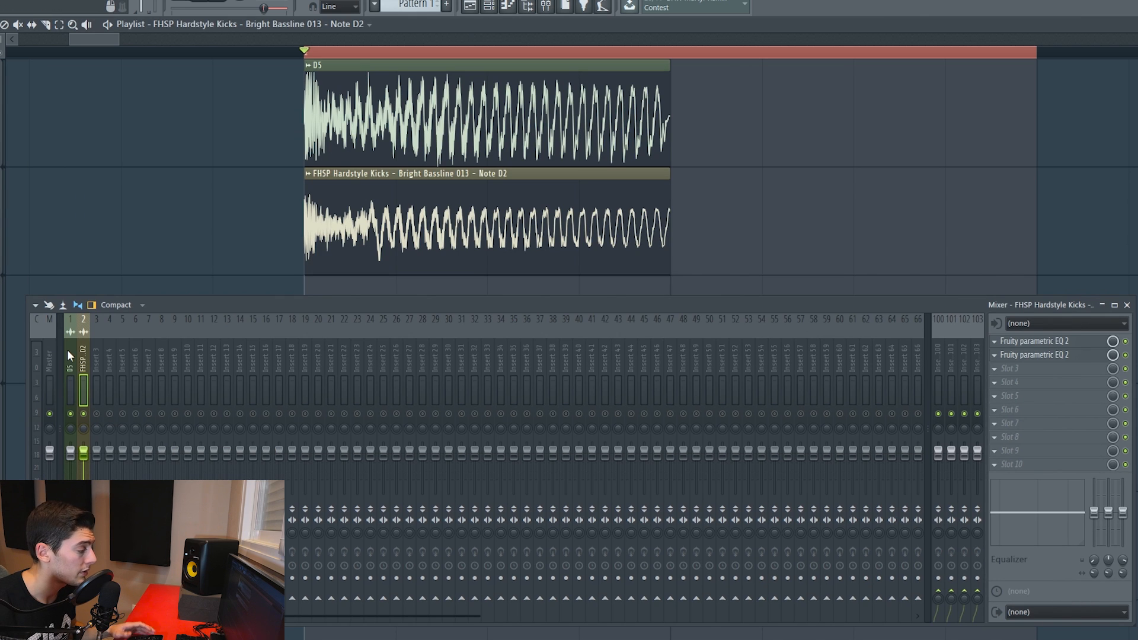
# - Route the D5 and Bright Bassline mixer tracks to insert 3 only
pyautogui.click(66, 349)
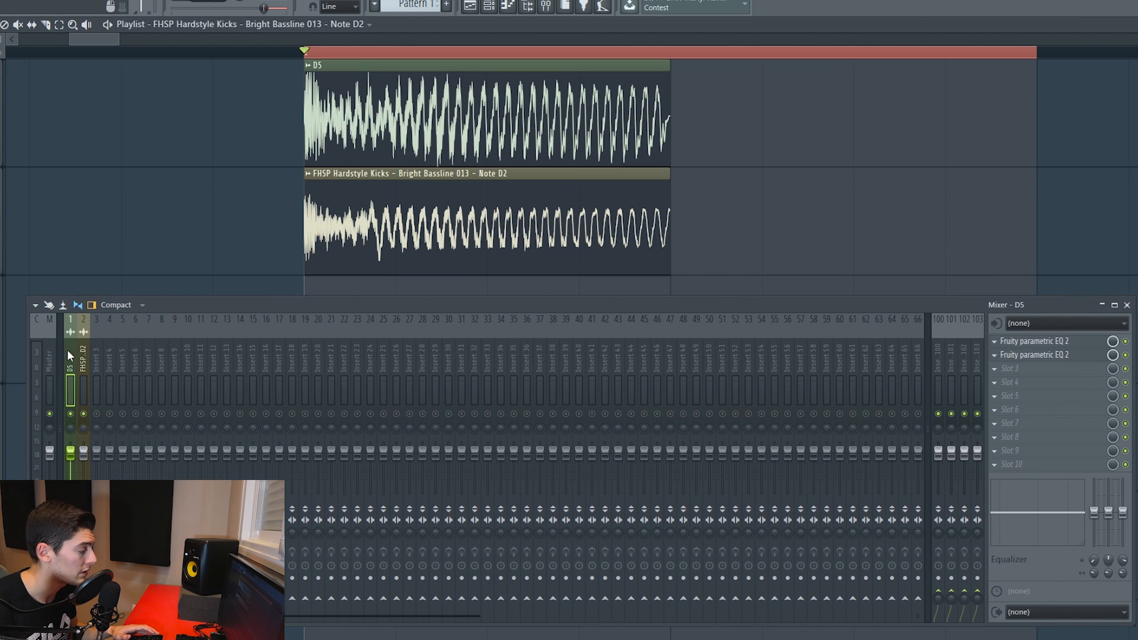
pyautogui.rightClick(98, 600)
pyautogui.click(118, 593)
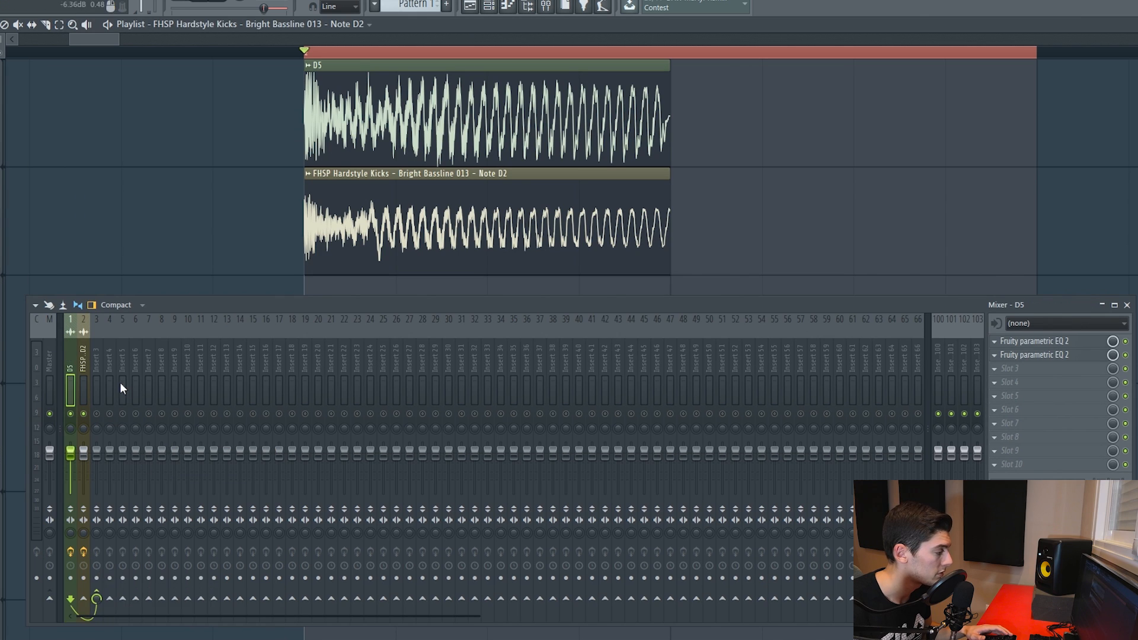
pyautogui.click(80, 364)
pyautogui.rightClick(99, 600)
pyautogui.click(118, 592)
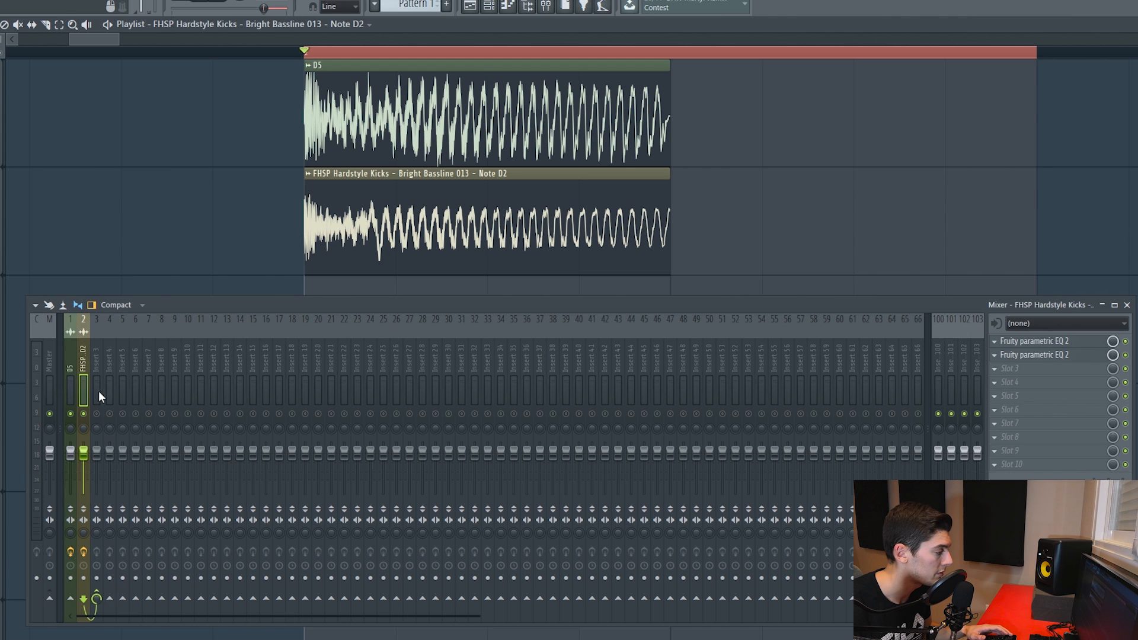
# - Rename mixer insert 3 as KICK and slightly lower the D5 and Bright Bassline faders together
pyautogui.click(94, 359)
pyautogui.rightClick(93, 359)
pyautogui.press('F2')
pyautogui.write('KICK')
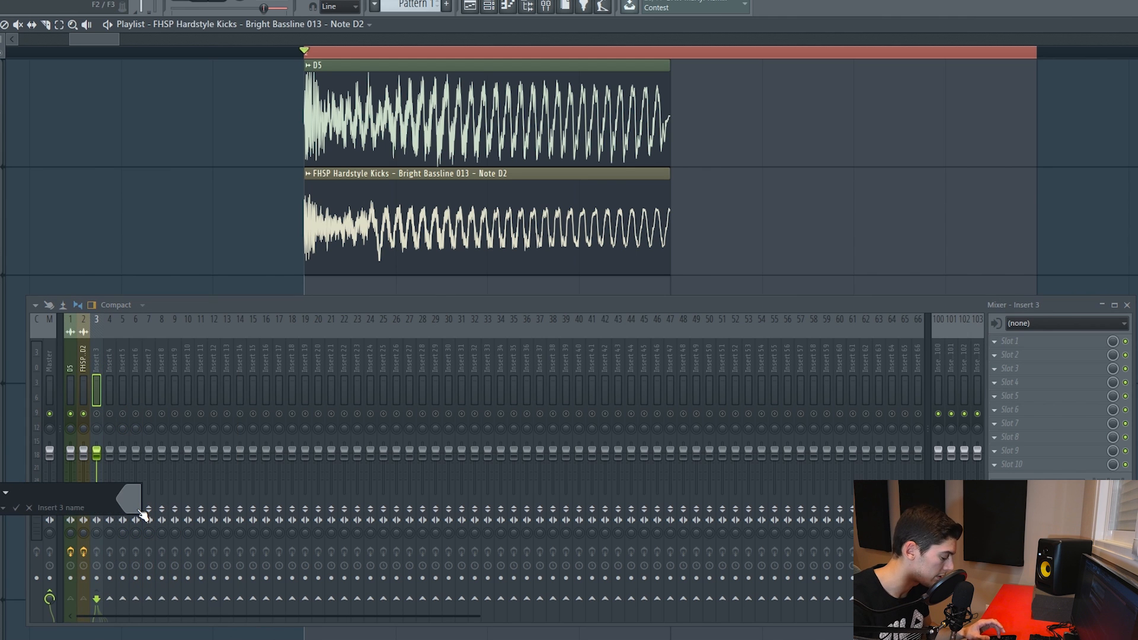
pyautogui.press('Return')
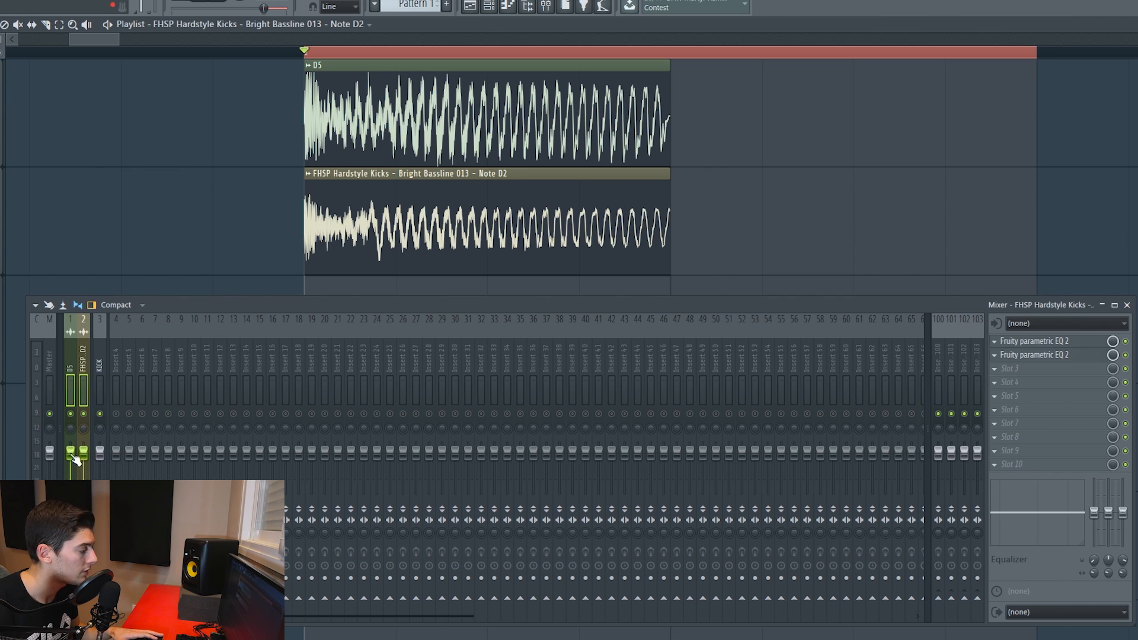
pyautogui.moveTo(71, 455); pyautogui.dragTo(72, 465)
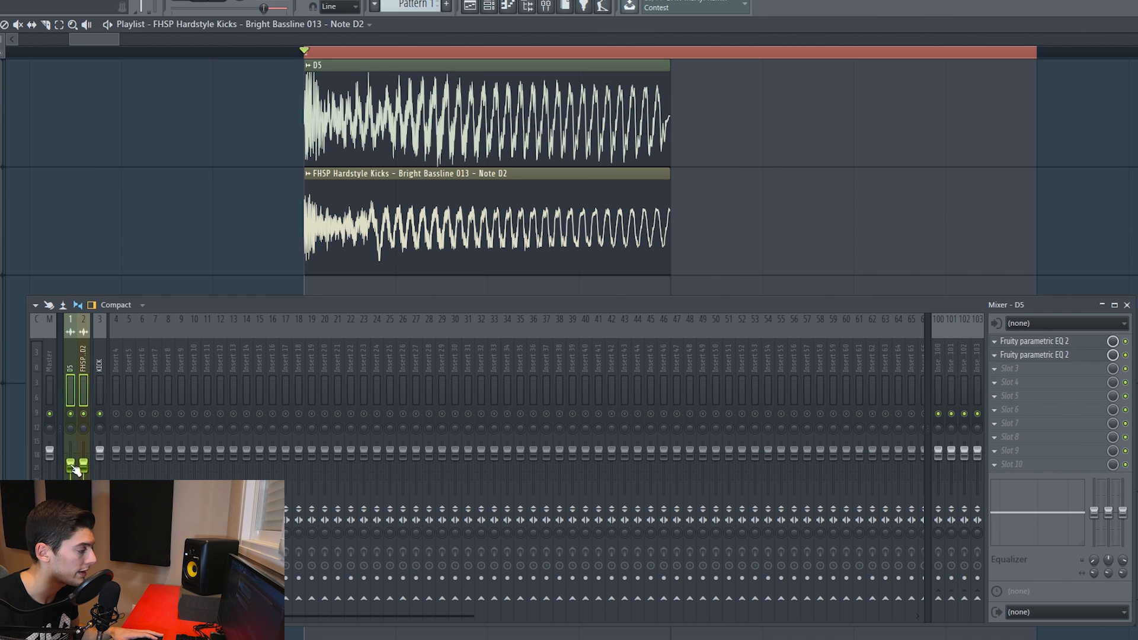
# - Add OTT to the KICK mixer track's first effect slot, audition it and reduce its Depth to 30 %
pyautogui.click(100, 385)
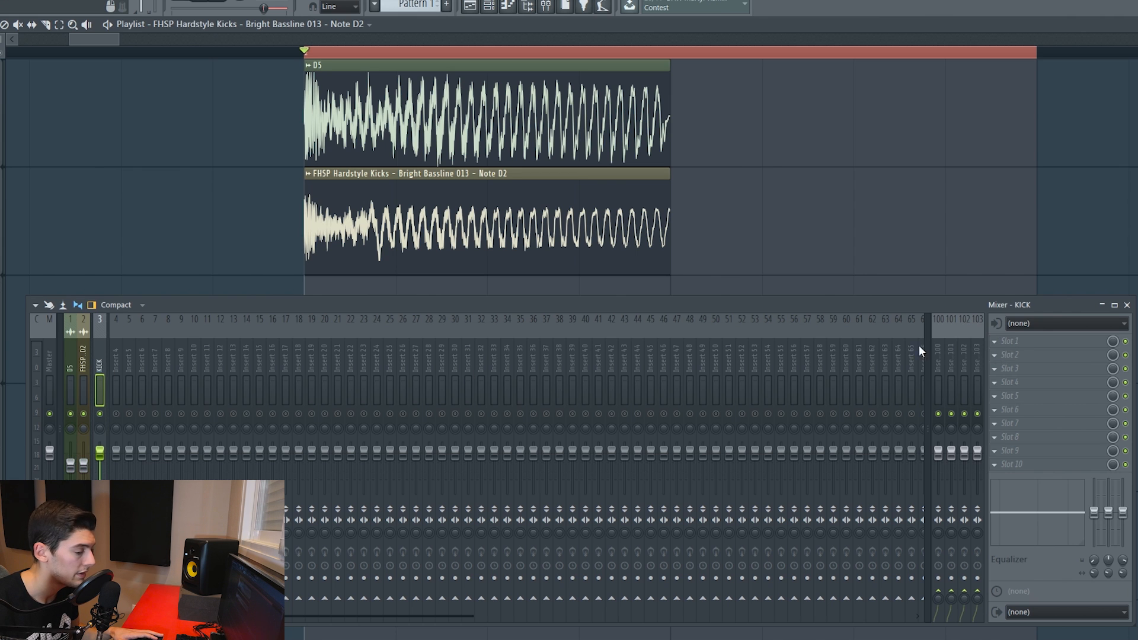
pyautogui.click(1011, 349)
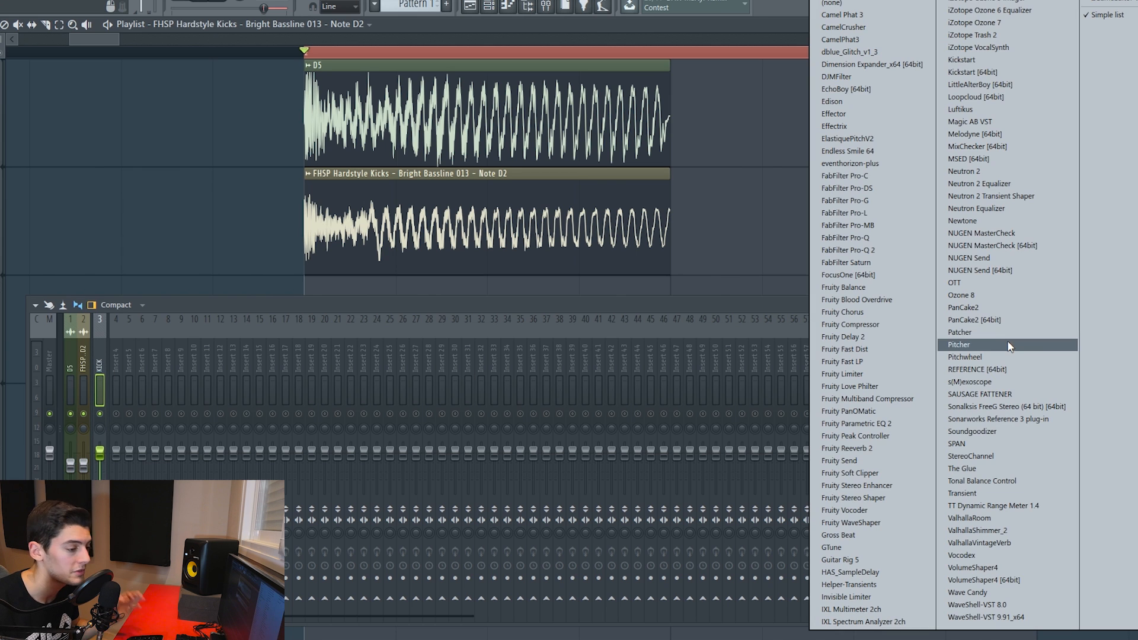
pyautogui.click(962, 284)
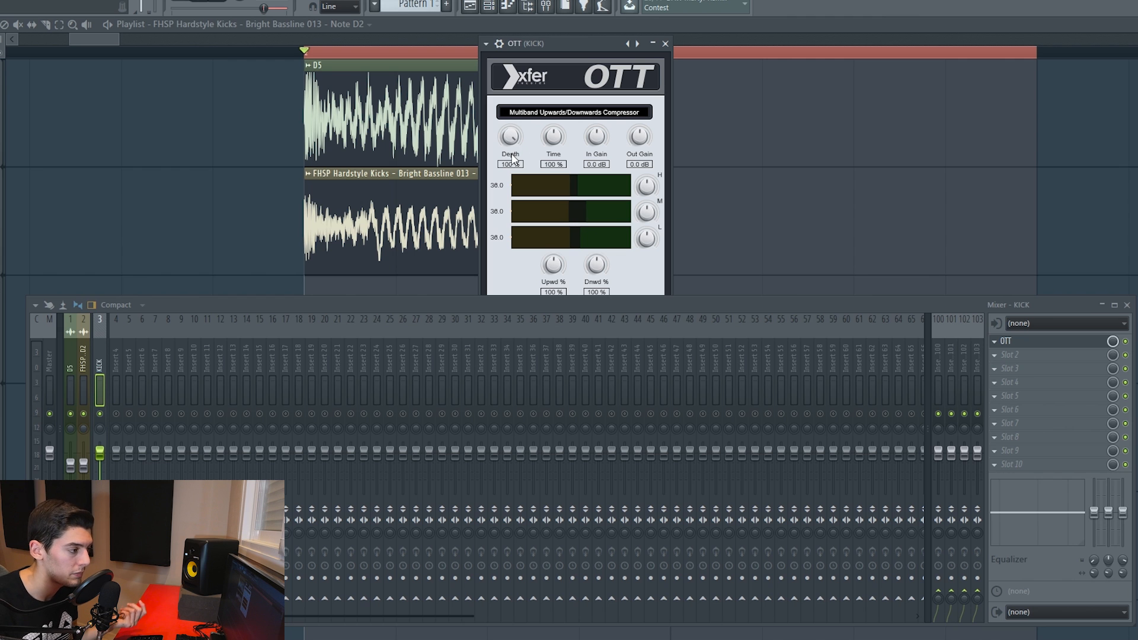
pyautogui.press('space')
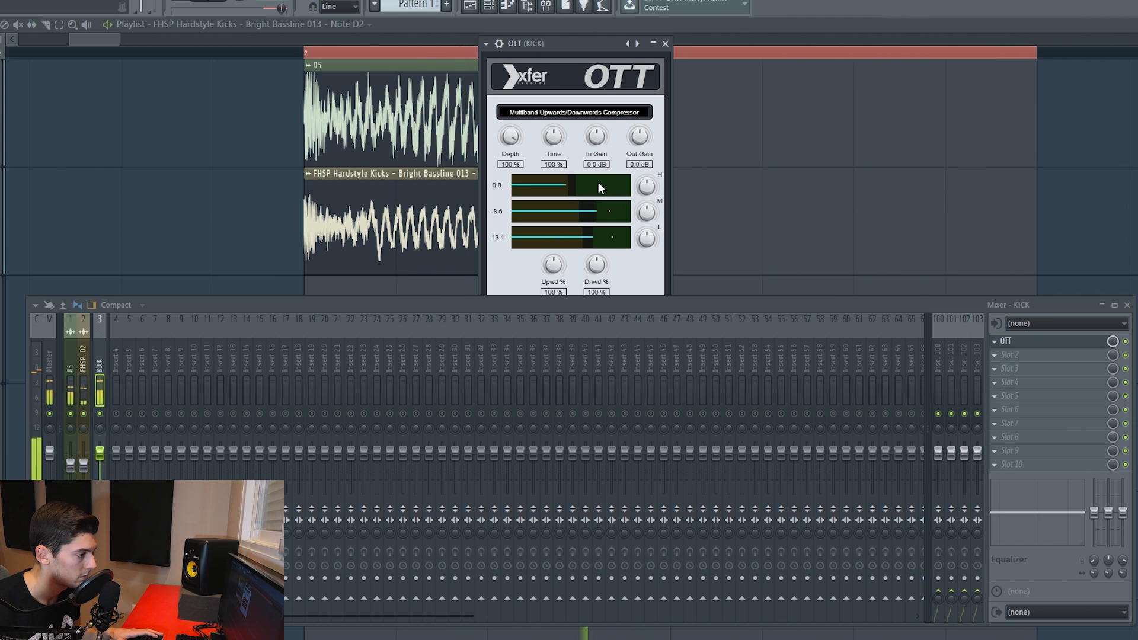
pyautogui.press('space')
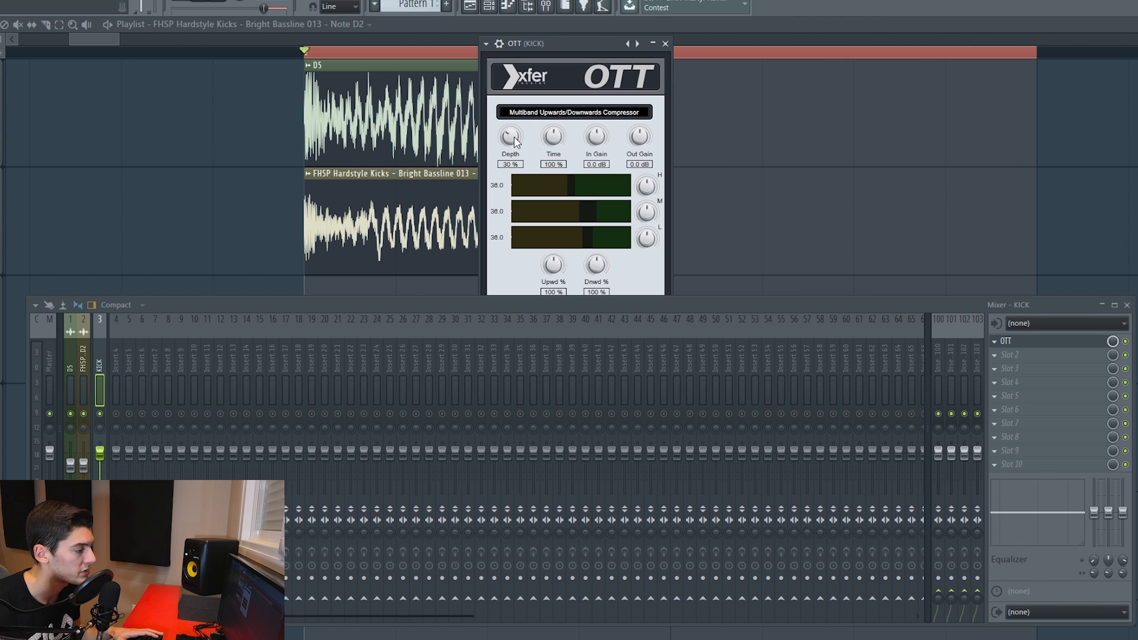
# - Play the kick to judge the OTT compression at 30 % depth, and close the OTT window
pyautogui.scroll(5, 514, 141)
pyautogui.press('space')
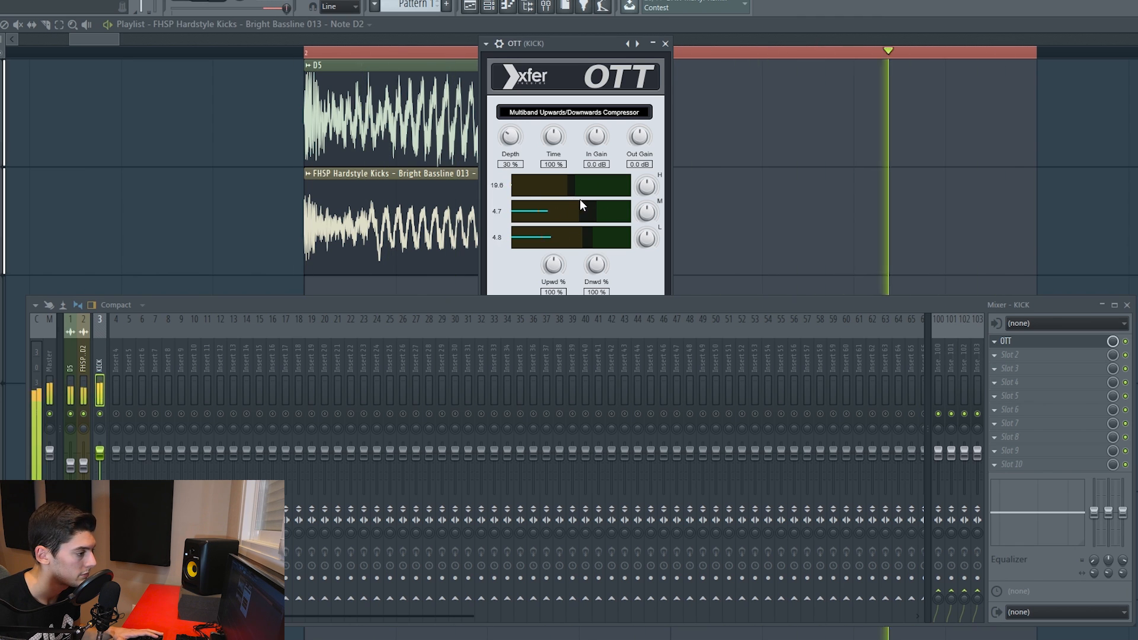
pyautogui.press('space')
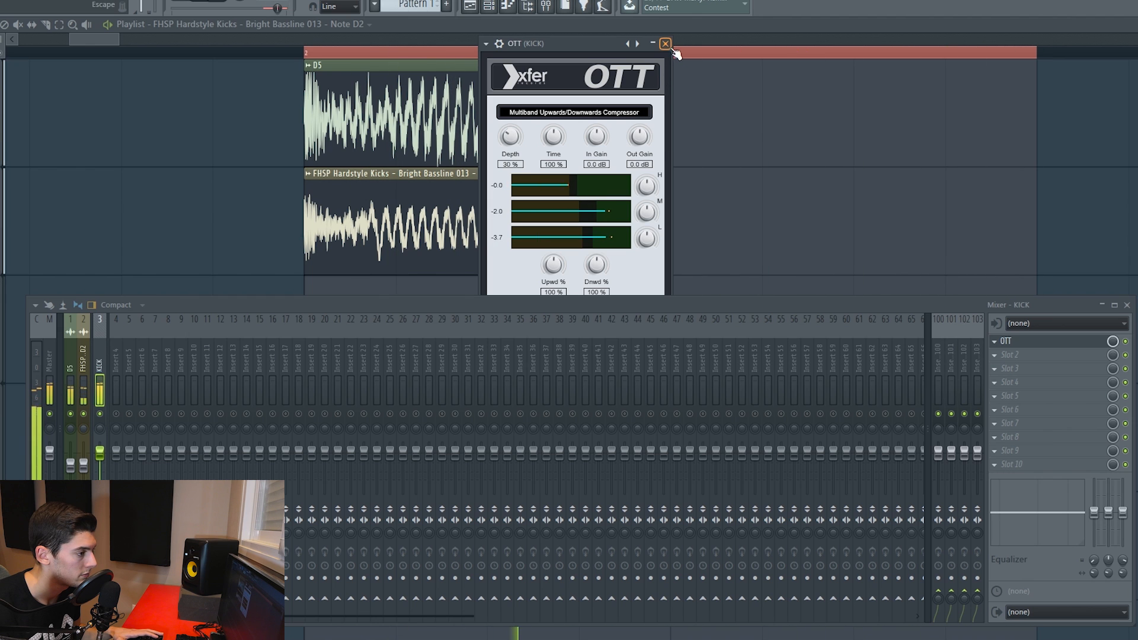
pyautogui.click(665, 43)
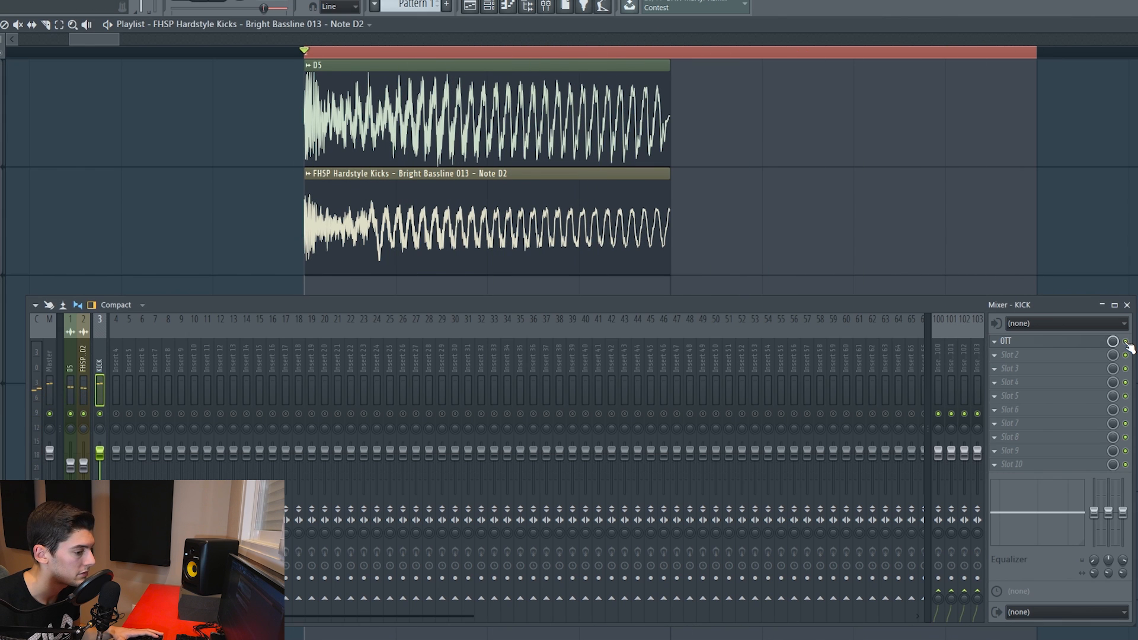
pyautogui.press('space')
pyautogui.press('space')
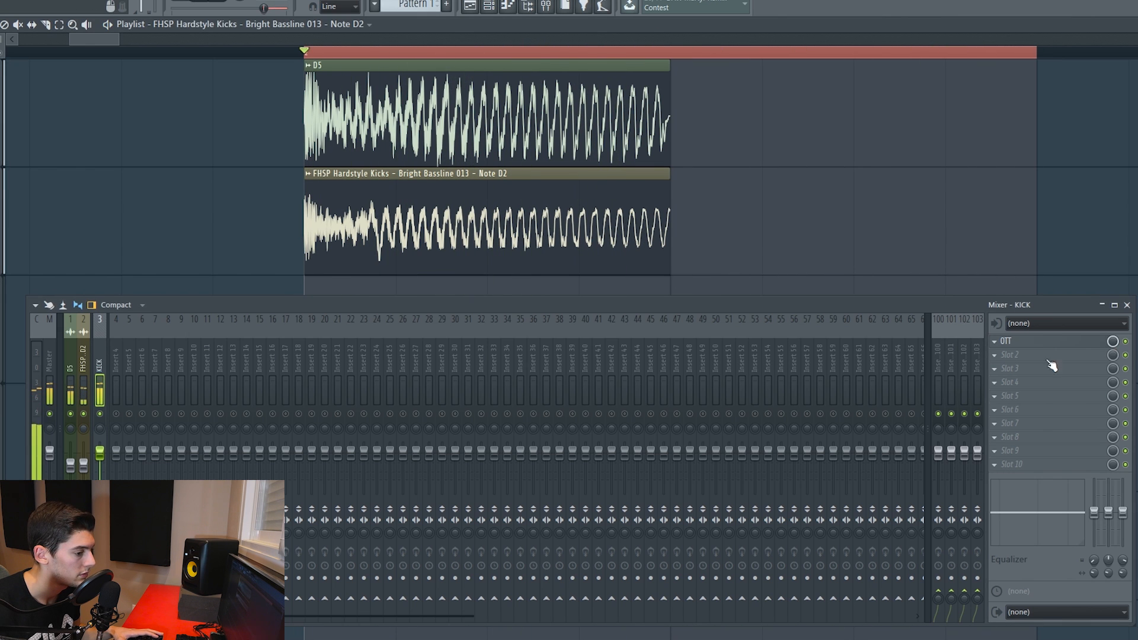
# - Add Fruity Parametric EQ 2 after OTT on the KICK track, with a slight band 3 cut and a gentle band 7 high boost
pyautogui.click(1011, 364)
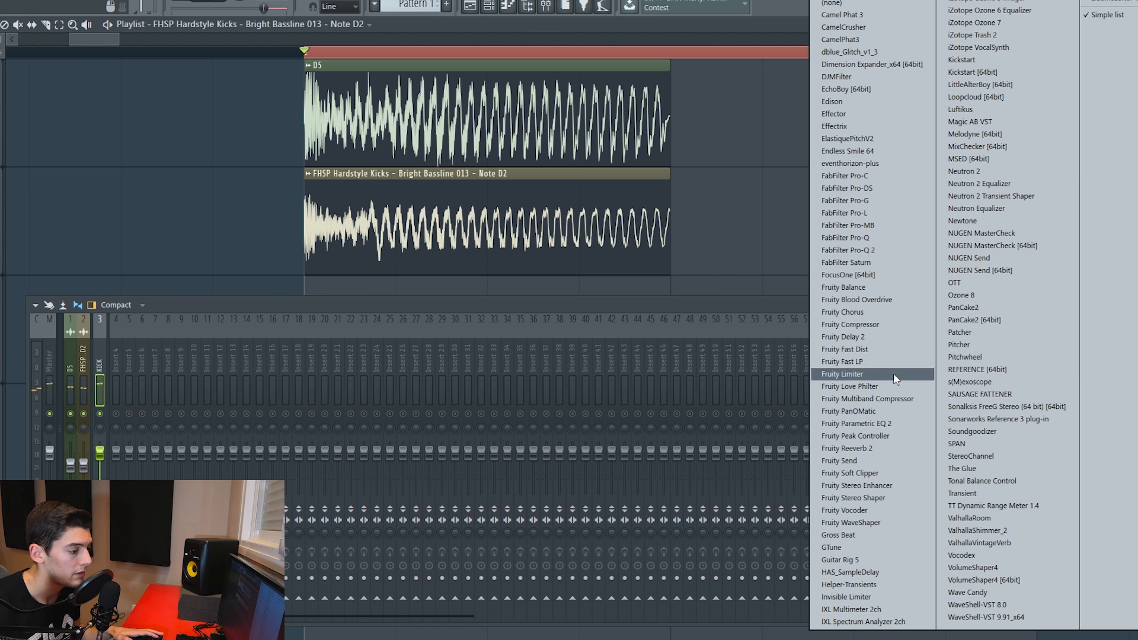
pyautogui.click(869, 425)
pyautogui.moveTo(129, 102); pyautogui.dragTo(260, 72)
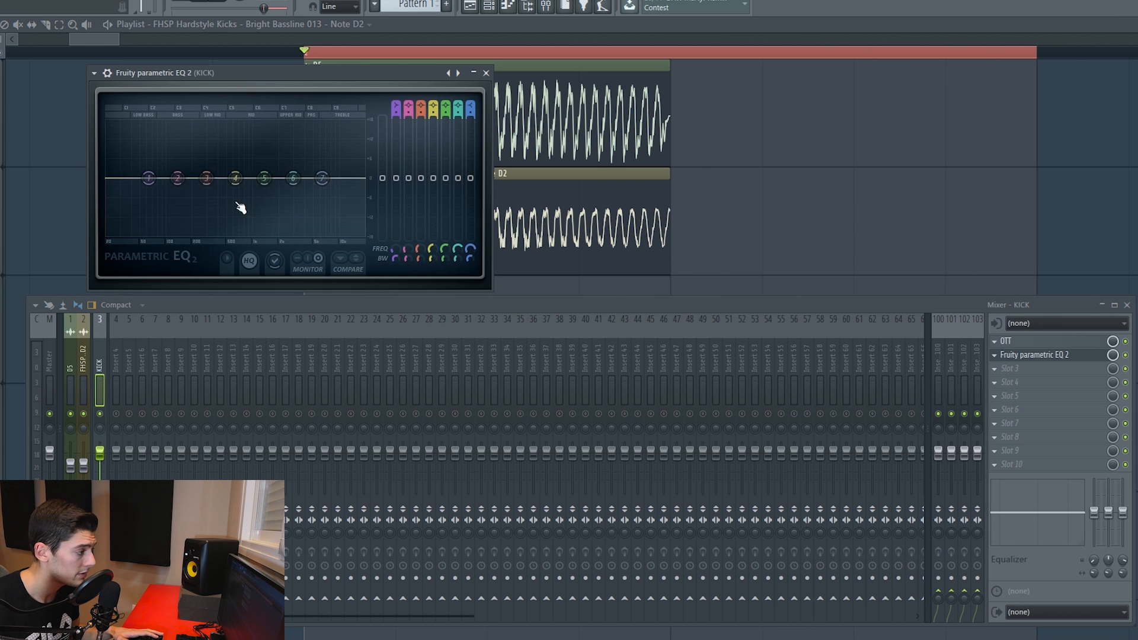
pyautogui.press('space')
pyautogui.moveTo(319, 183); pyautogui.dragTo(150, 180)
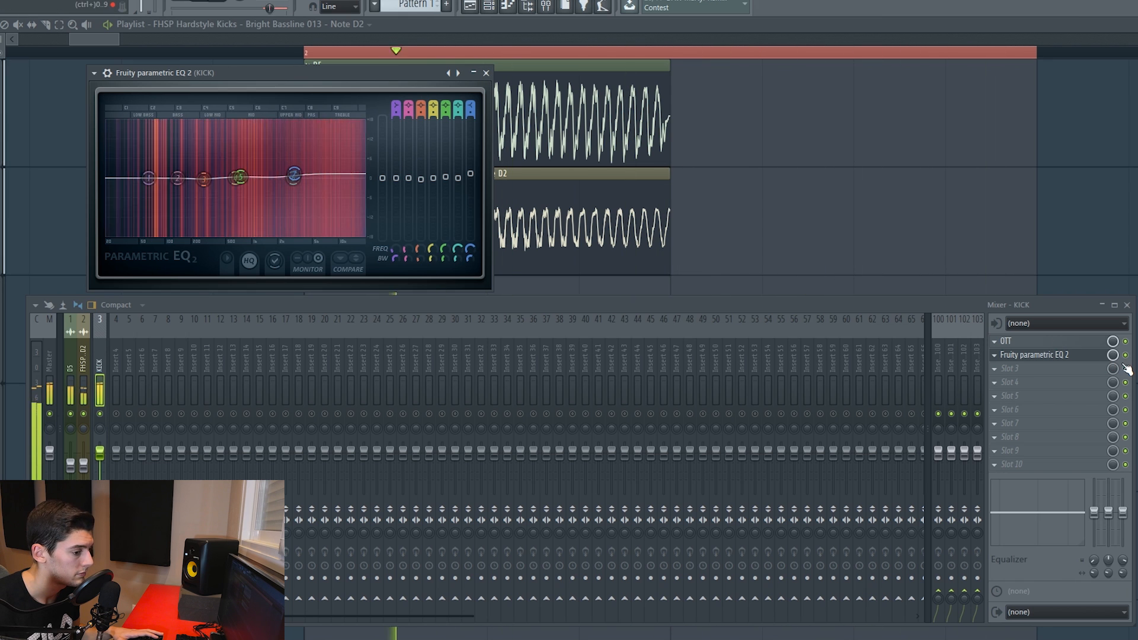
pyautogui.click(474, 73)
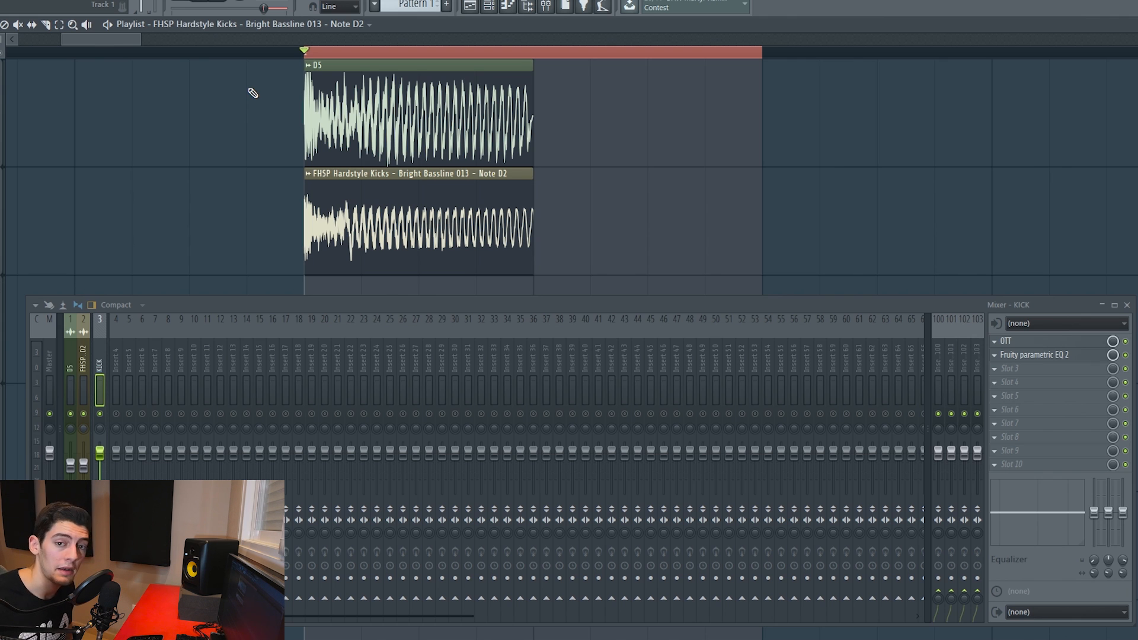
# - Add CamelCrusher to the KICK track's third effect slot while the kick plays
pyautogui.press('space')
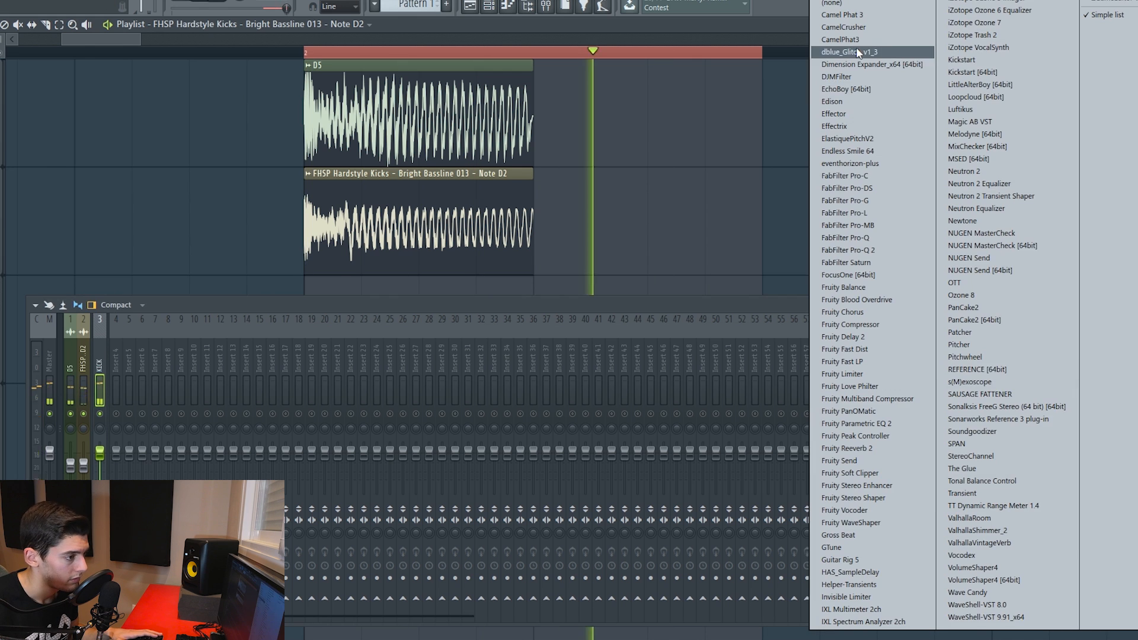
pyautogui.click(843, 26)
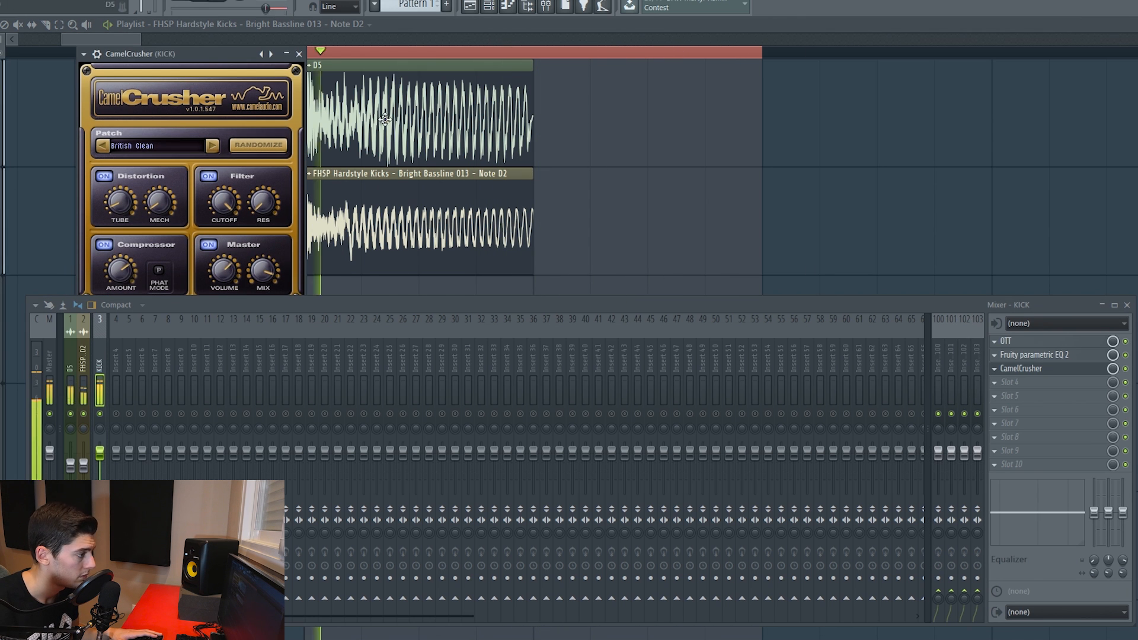
pyautogui.click(1021, 368)
# - Add The Glue after CamelCrusher, load its Drum Kick preset "outside punchy" and set the threshold to about -6.8 dB
pyautogui.click(228, 87)
pyautogui.moveTo(223, 112)
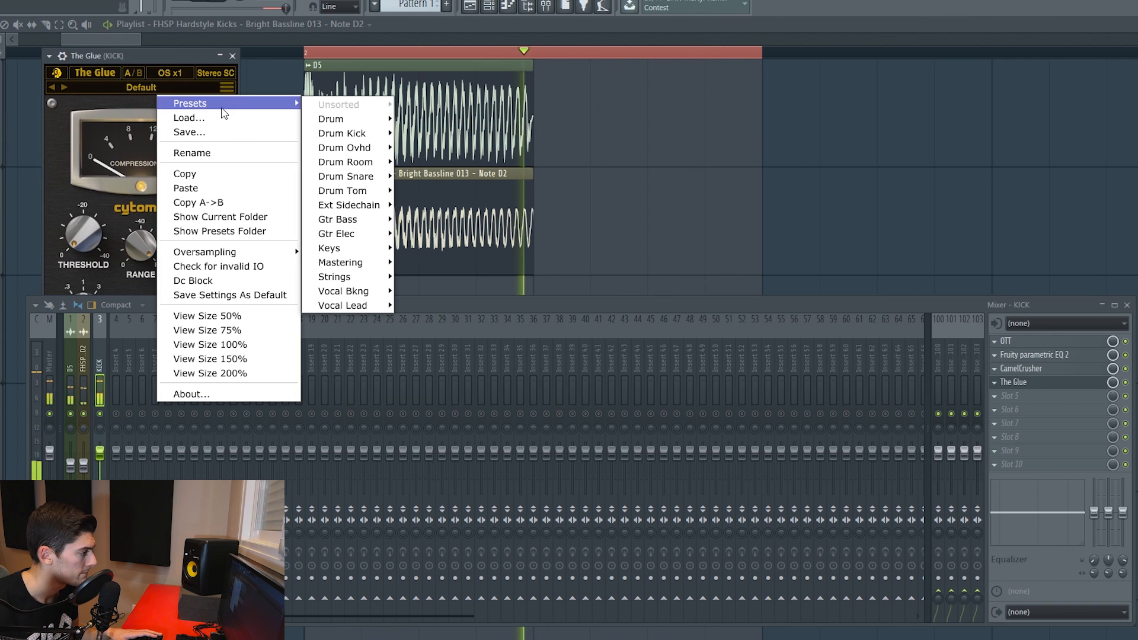
pyautogui.moveTo(343, 132)
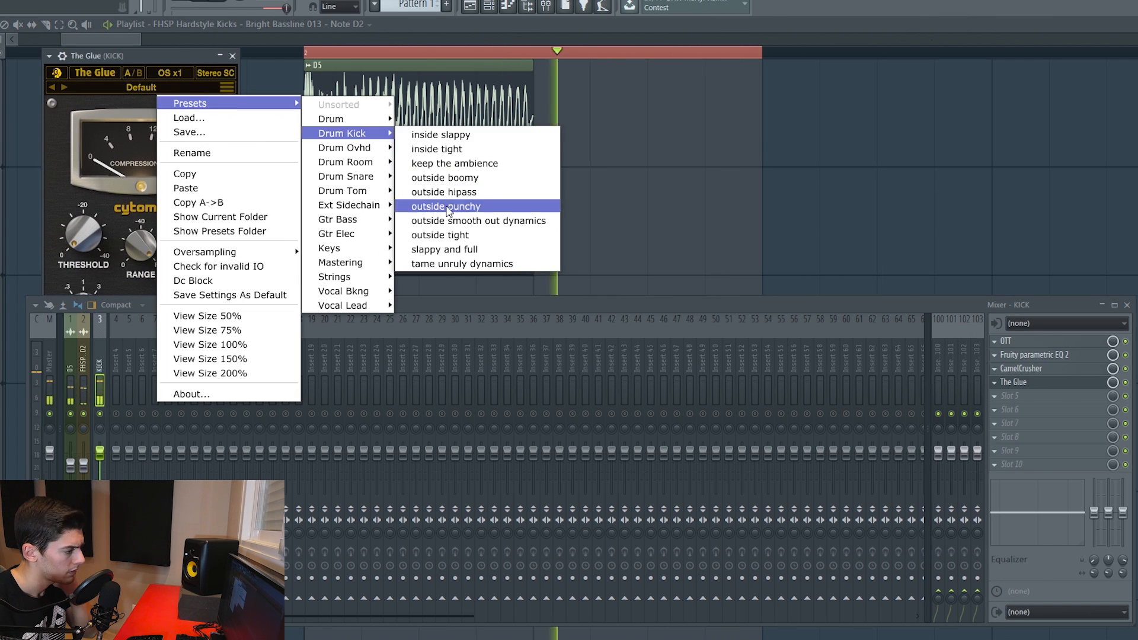
pyautogui.click(457, 206)
pyautogui.moveTo(153, 303); pyautogui.dragTo(133, 390)
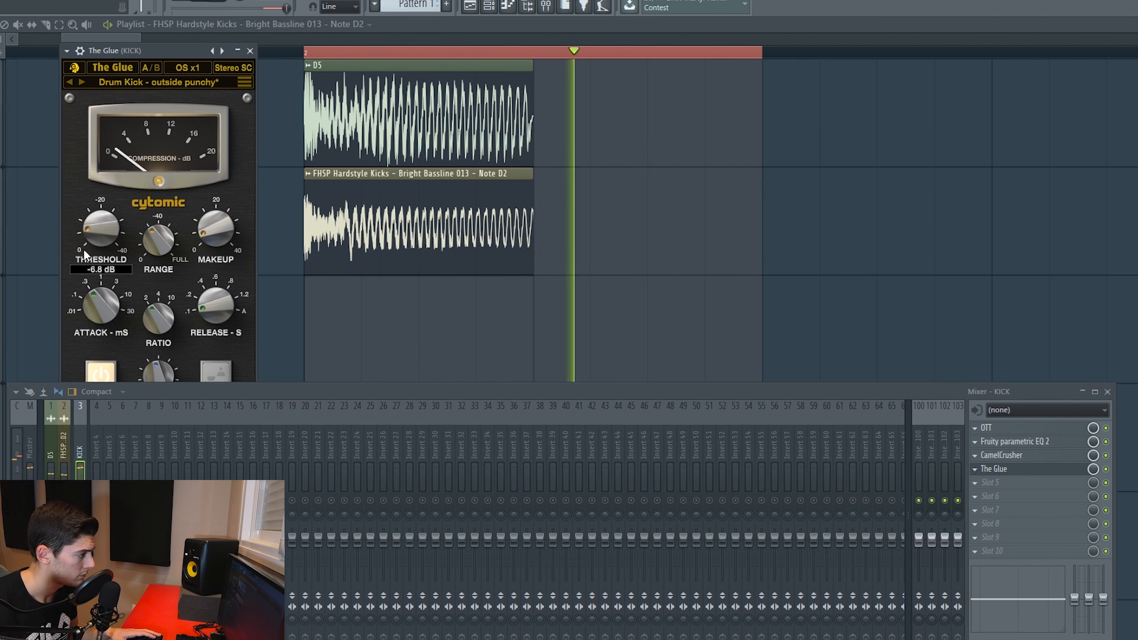
# - Add the L1 limiter Stereo after The Glue and set its threshold and out ceiling to -4.0, watching the waveform in s(M)exoscope
pyautogui.click(996, 483)
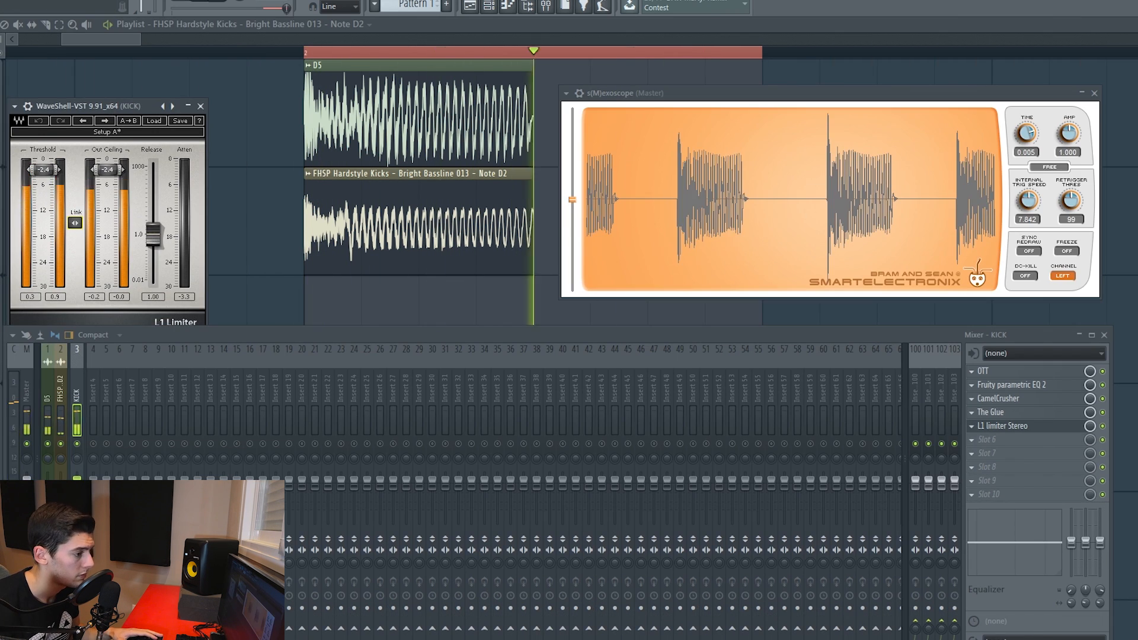
pyautogui.moveTo(75, 223); pyautogui.dragTo(75, 218)
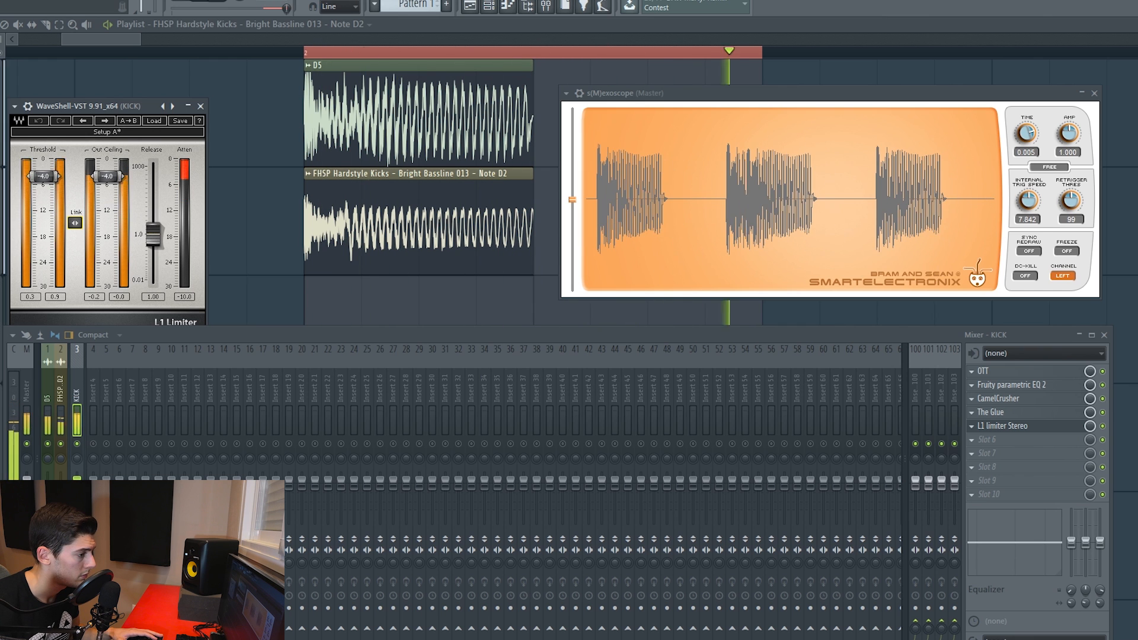
pyautogui.click(77, 583)
pyautogui.click(77, 582)
pyautogui.click(200, 107)
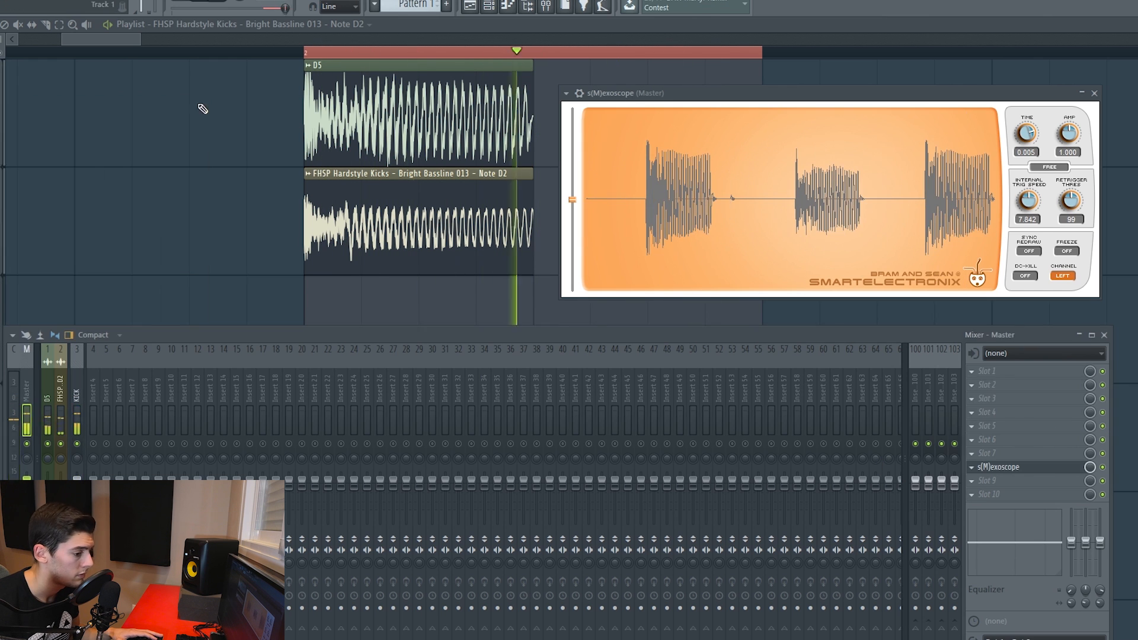
# - Insert a second Fruity parametric EQ 2 between The Glue and the L1 limiter on the KICK track, slightly lowering band 7
pyautogui.click(77, 379)
pyautogui.scroll(-1, 1016, 430)
pyautogui.click(1015, 427)
pyautogui.click(972, 356)
pyautogui.moveTo(256, 276); pyautogui.dragTo(255, 279)
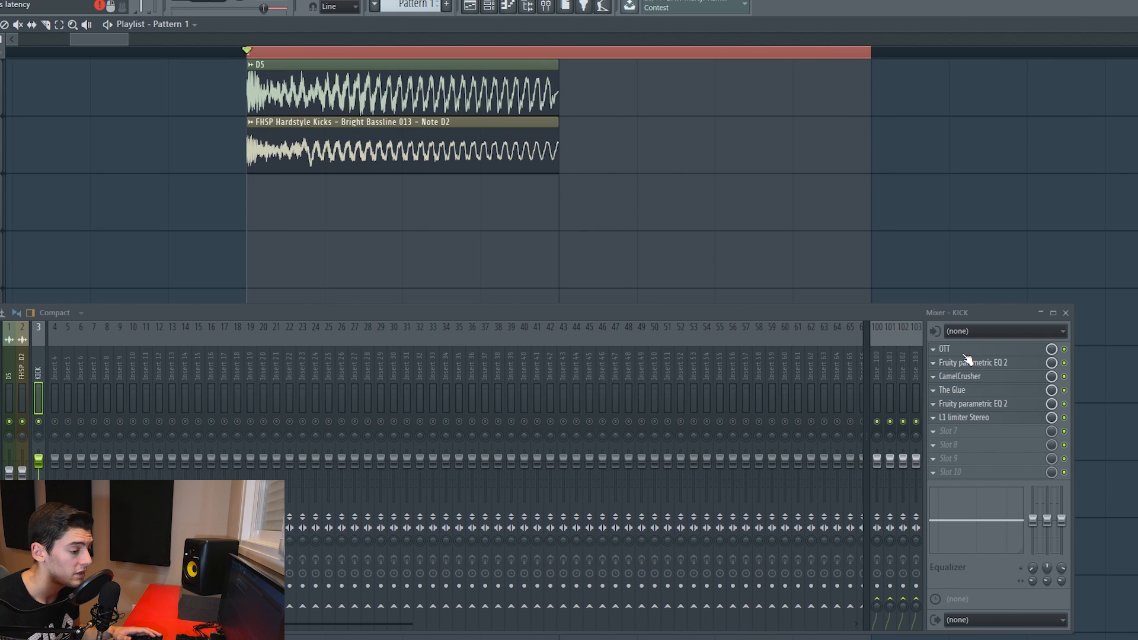
# - Review the KICK track's CamelCrusher, The Glue, second parametric EQ and L1 limiter settings one after another
pyautogui.click(971, 379)
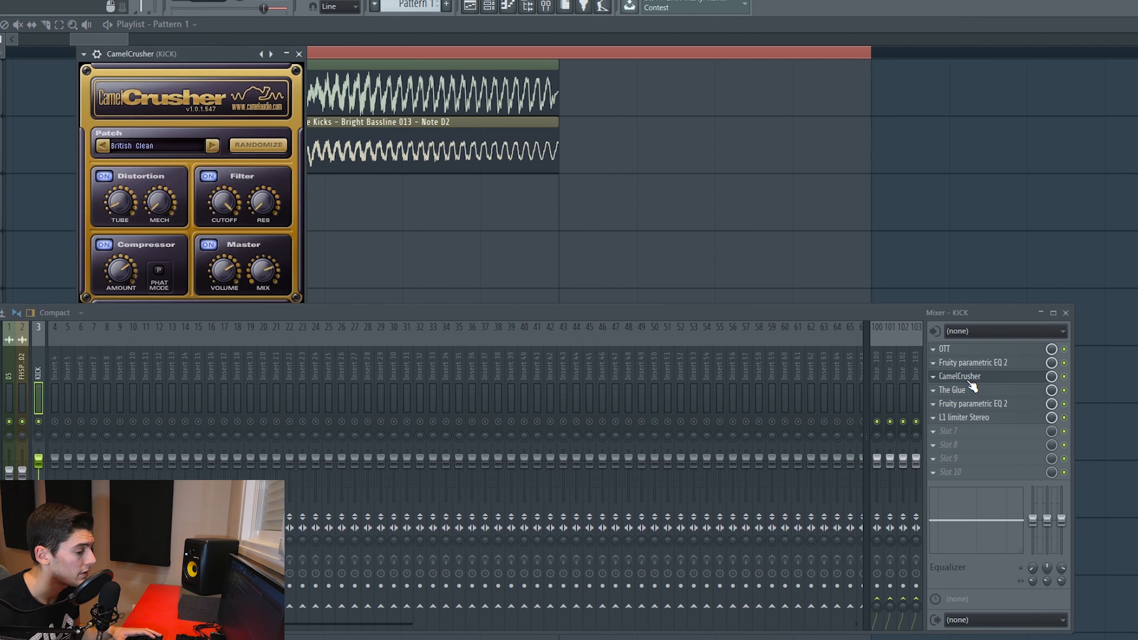
pyautogui.click(970, 380)
pyautogui.click(983, 380)
pyautogui.click(976, 378)
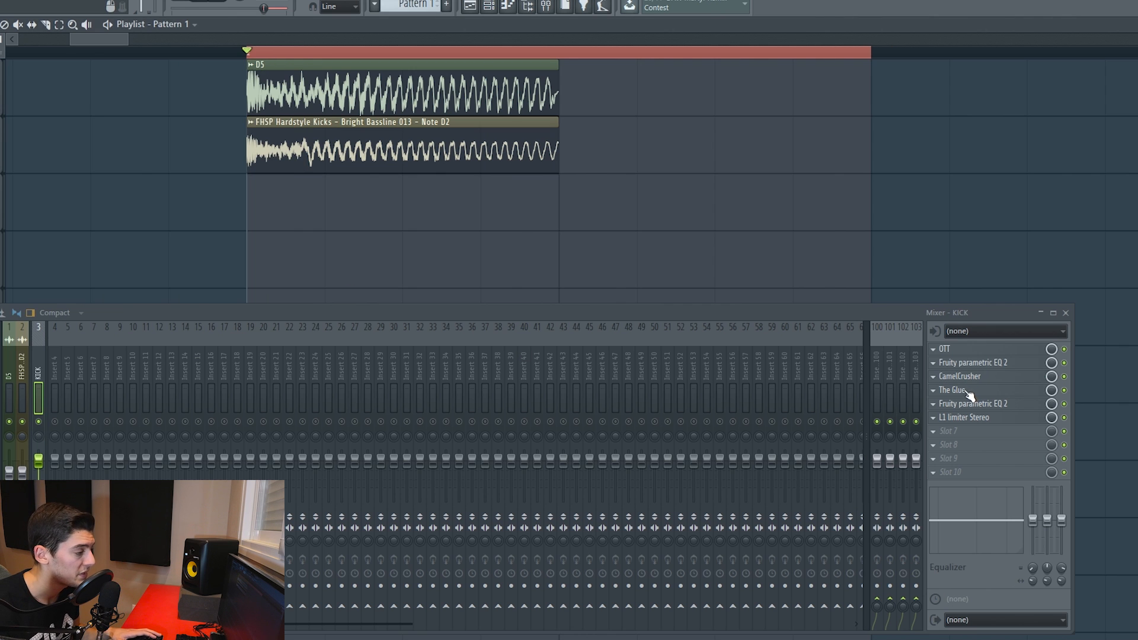
pyautogui.click(969, 391)
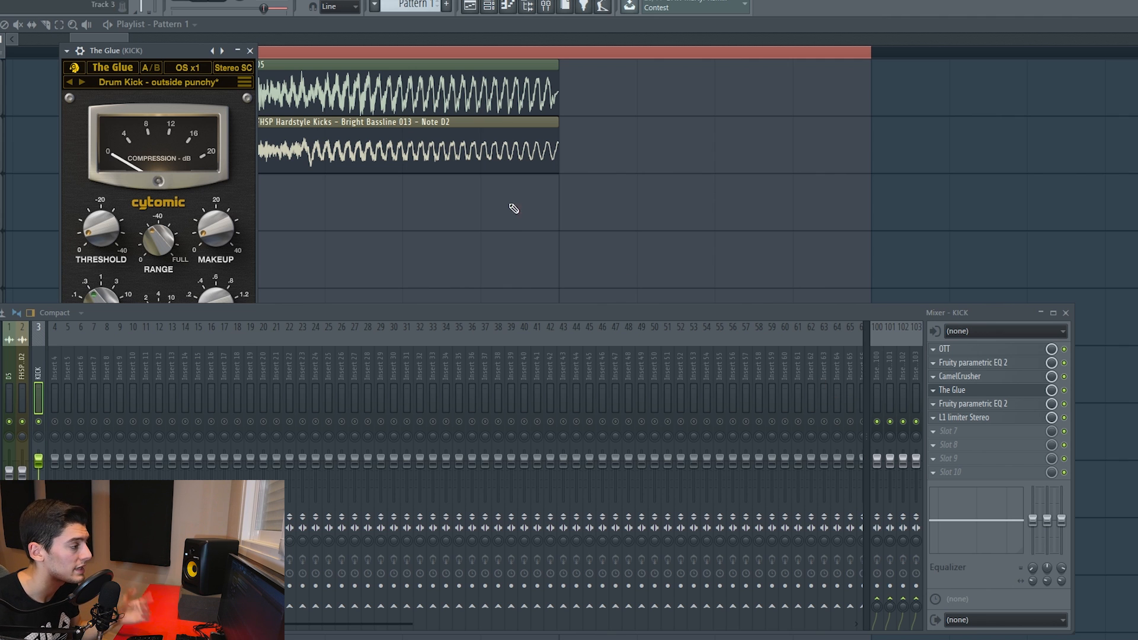
pyautogui.click(250, 51)
pyautogui.click(972, 404)
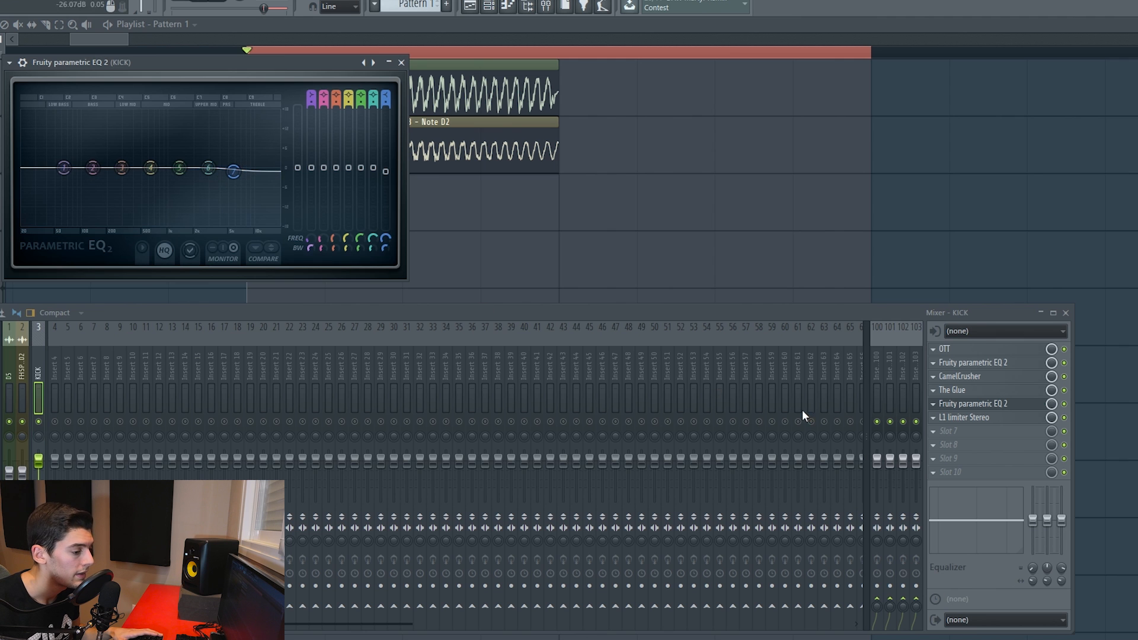
pyautogui.click(972, 404)
pyautogui.click(975, 417)
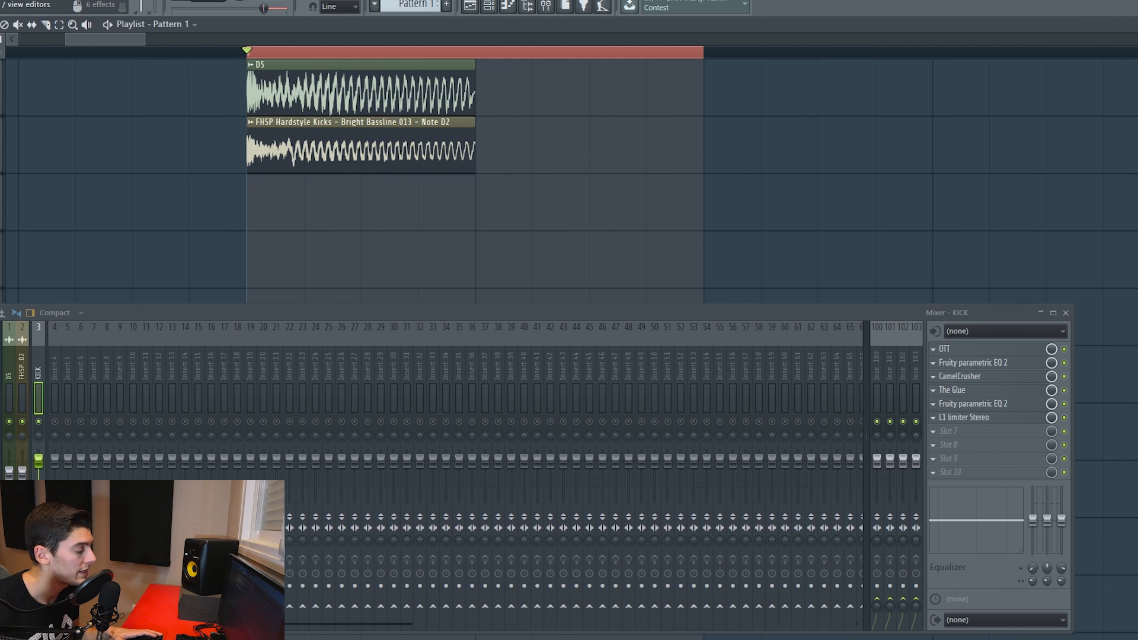
# - Play back the layered kick and check its frequency spectrum in the master's parametric EQ
pyautogui.press('space')
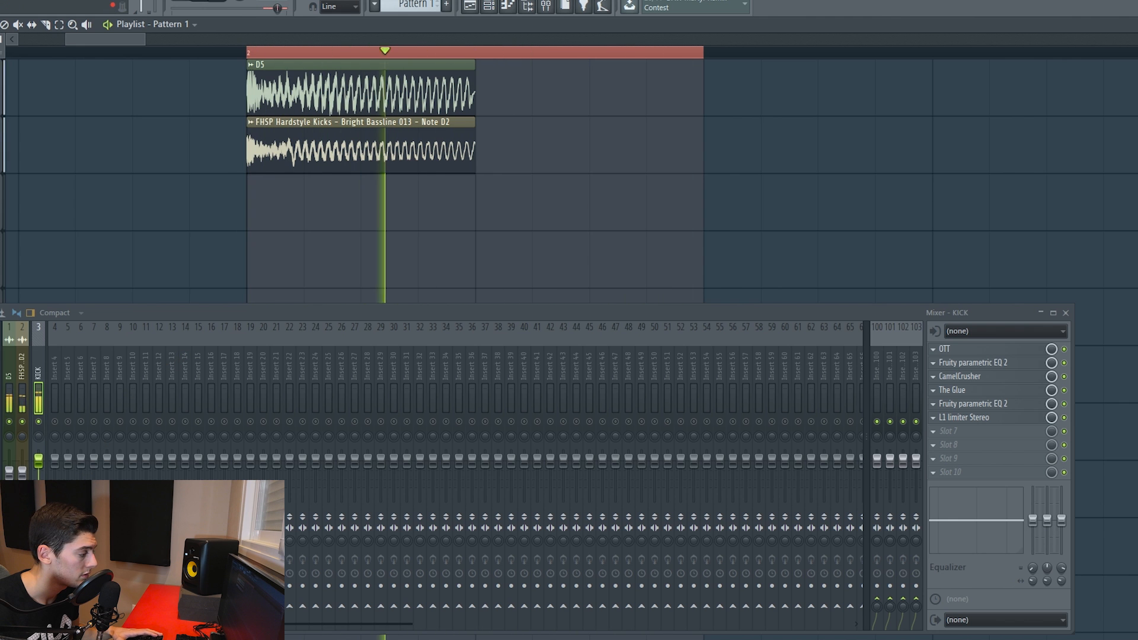
pyautogui.press('space')
pyautogui.press('space')
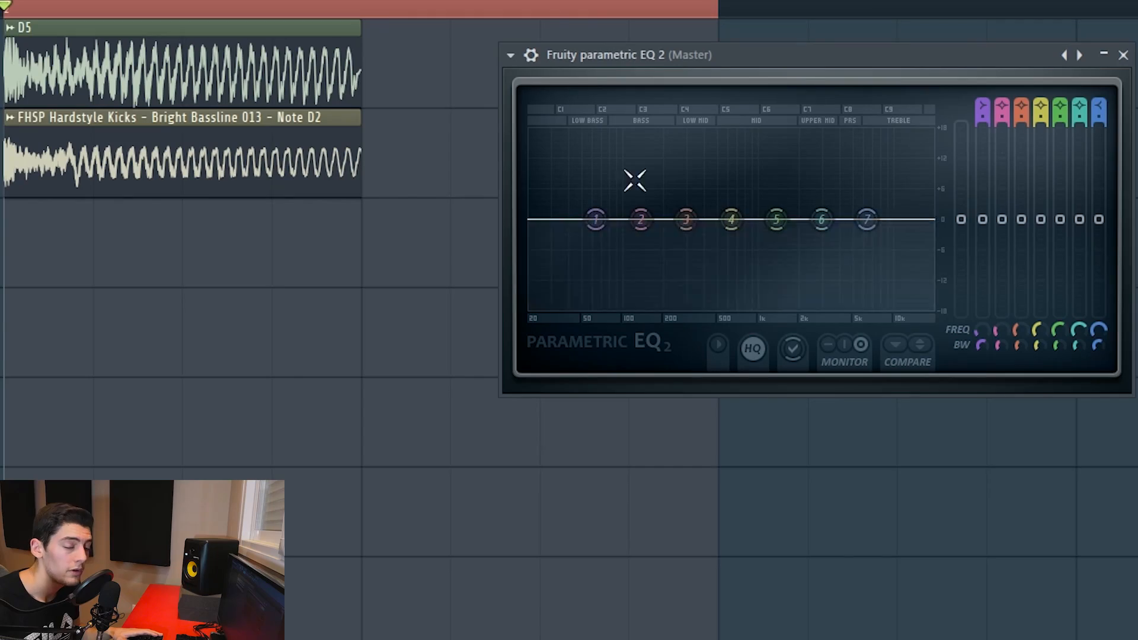
pyautogui.press('space')
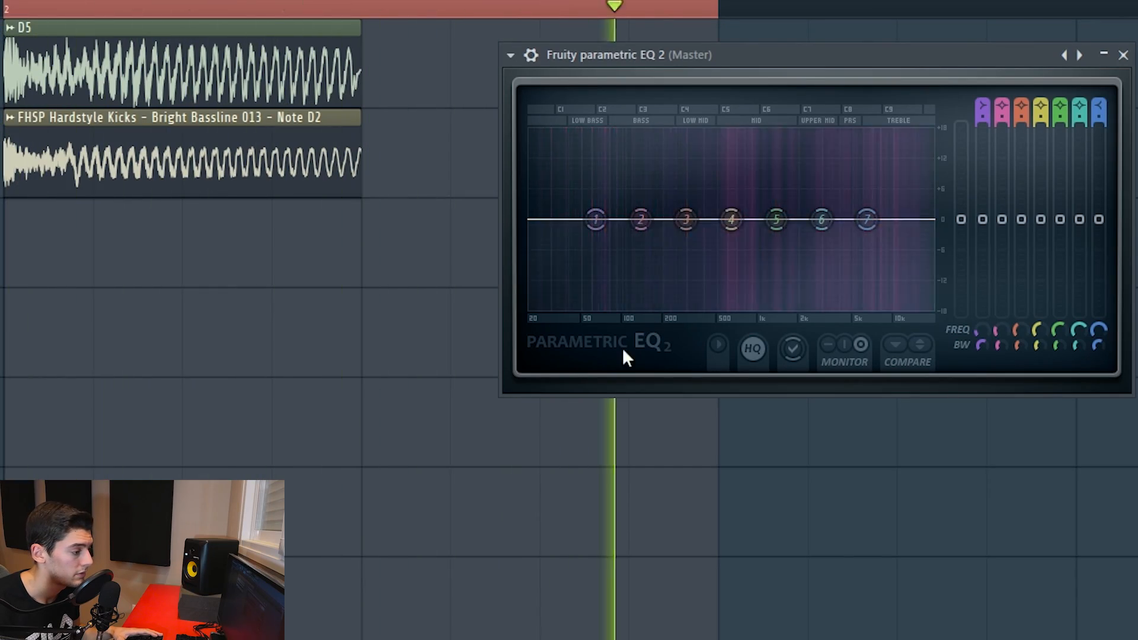
pyautogui.press('space')
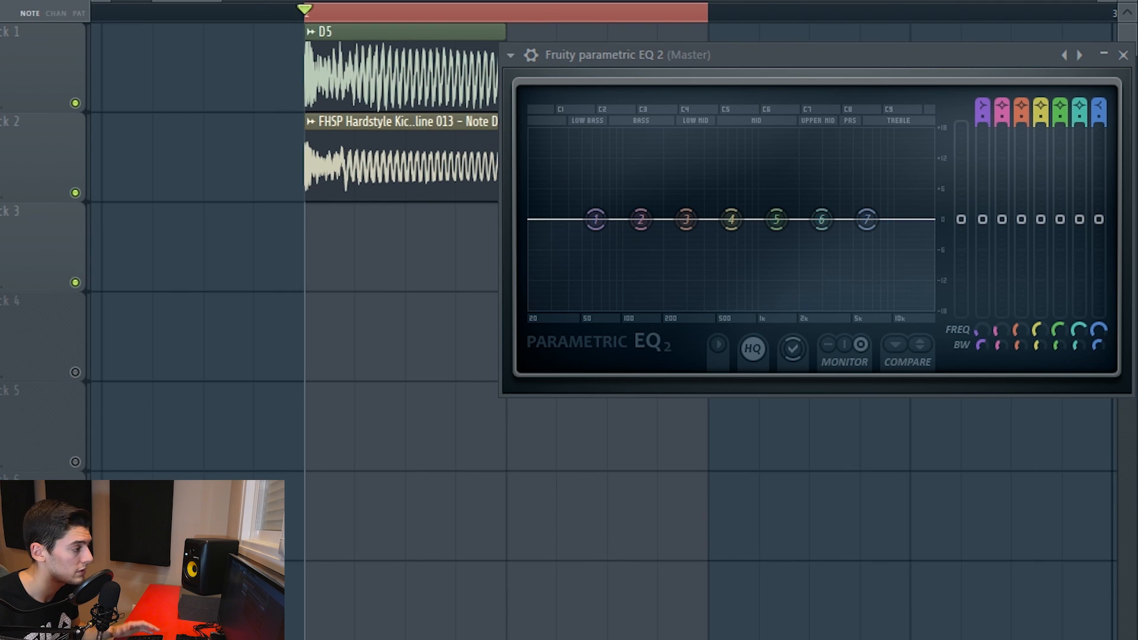
# - Add a 3x Osc channel and place a D1 note at the start of its piano roll
pyautogui.click(70, 169)
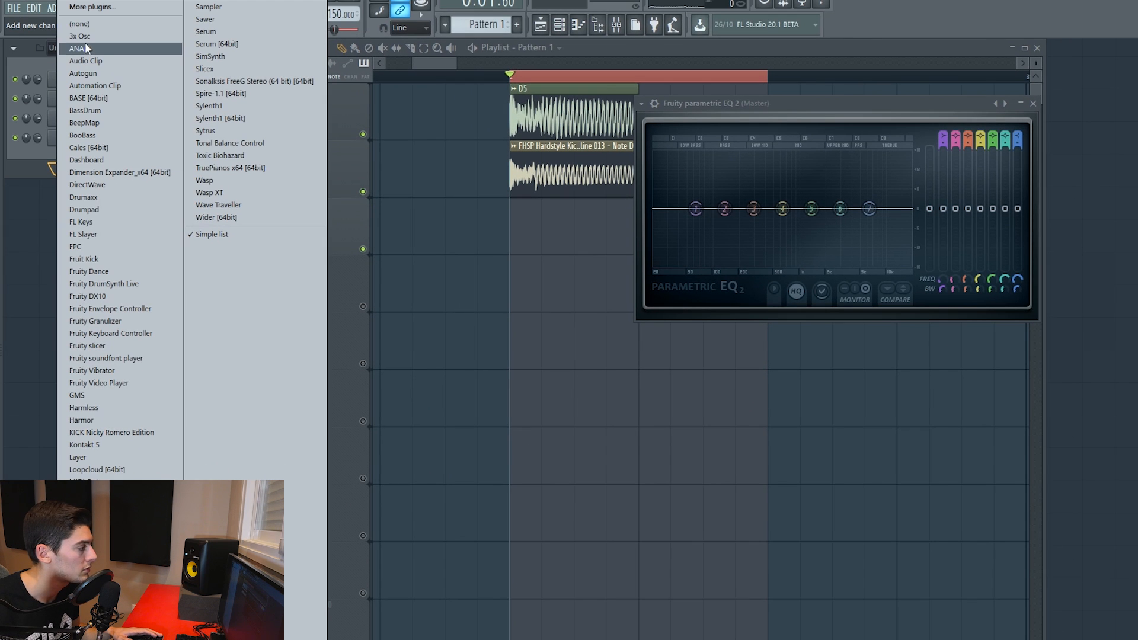
pyautogui.click(83, 38)
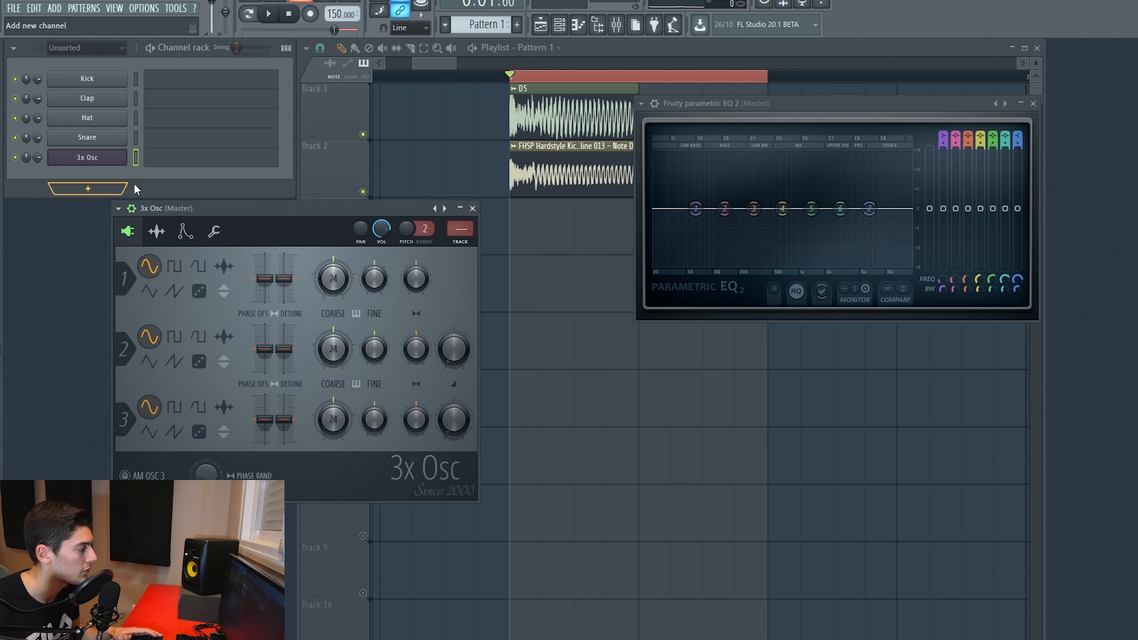
pyautogui.click(164, 164)
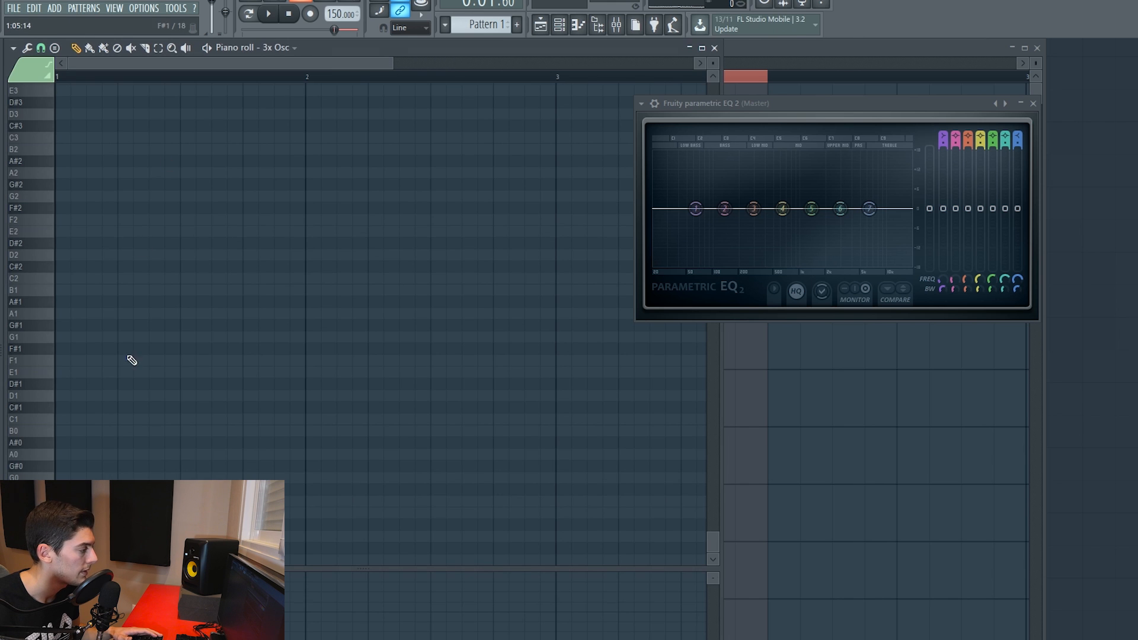
pyautogui.click(49, 398)
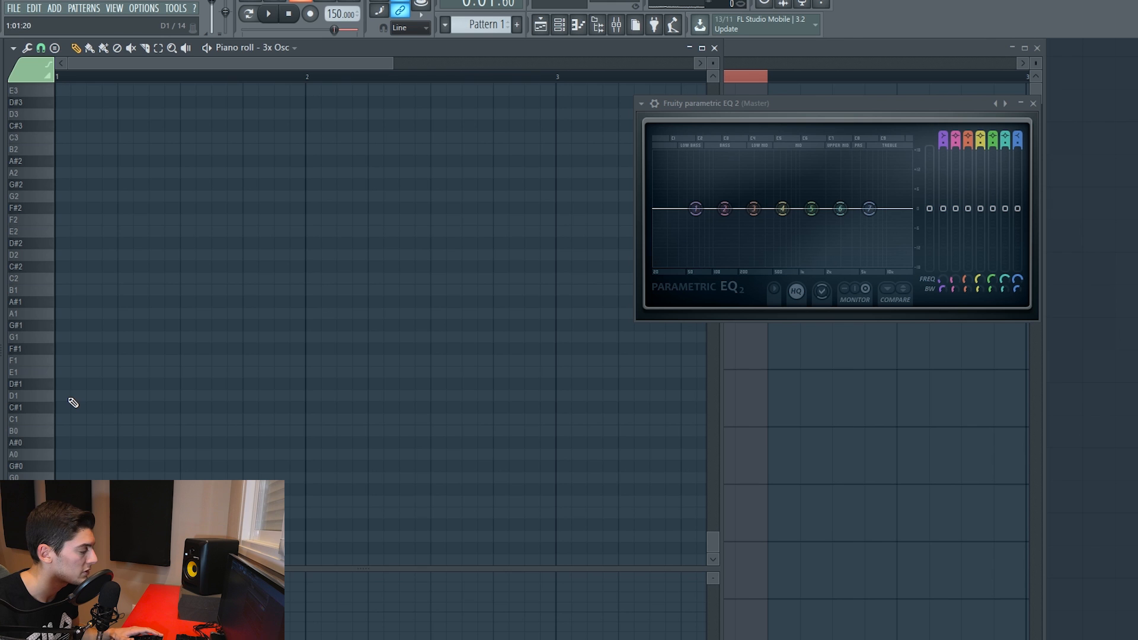
pyautogui.click(73, 402)
pyautogui.press('F7')
# - Route the 3x Osc channel to mixer insert 5
pyautogui.press('F9')
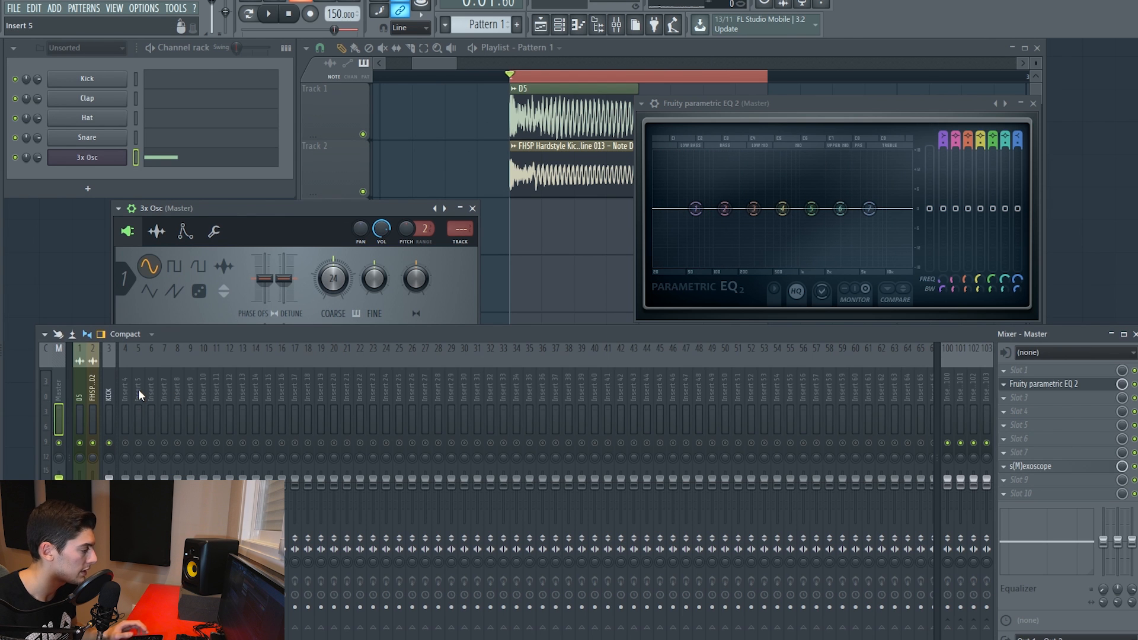
pyautogui.click(137, 389)
pyautogui.hotkey('ctrl', 'l')
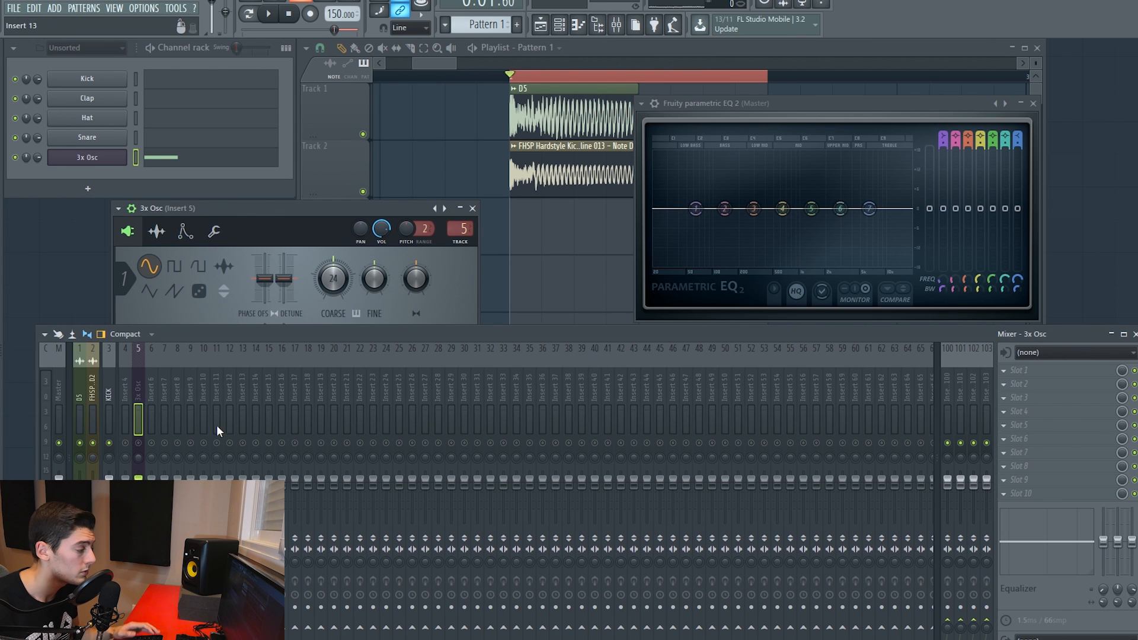
# - Add VolumeShaper4 to the D5 track's slot 6 and audition the kick through it
pyautogui.click(82, 392)
pyautogui.click(1045, 440)
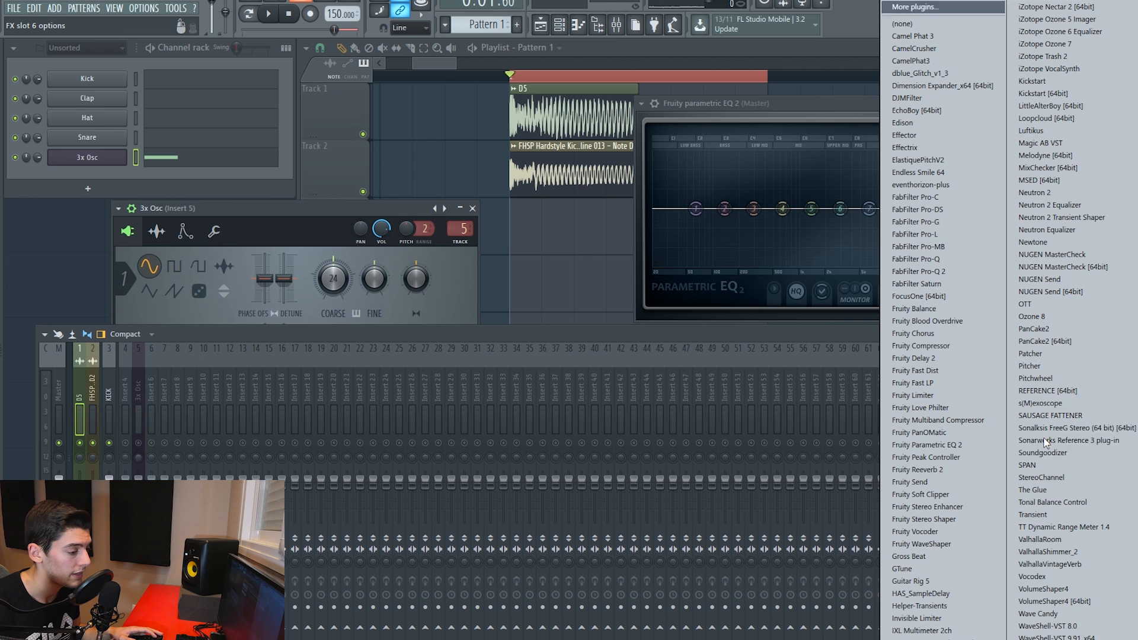
pyautogui.click(1060, 599)
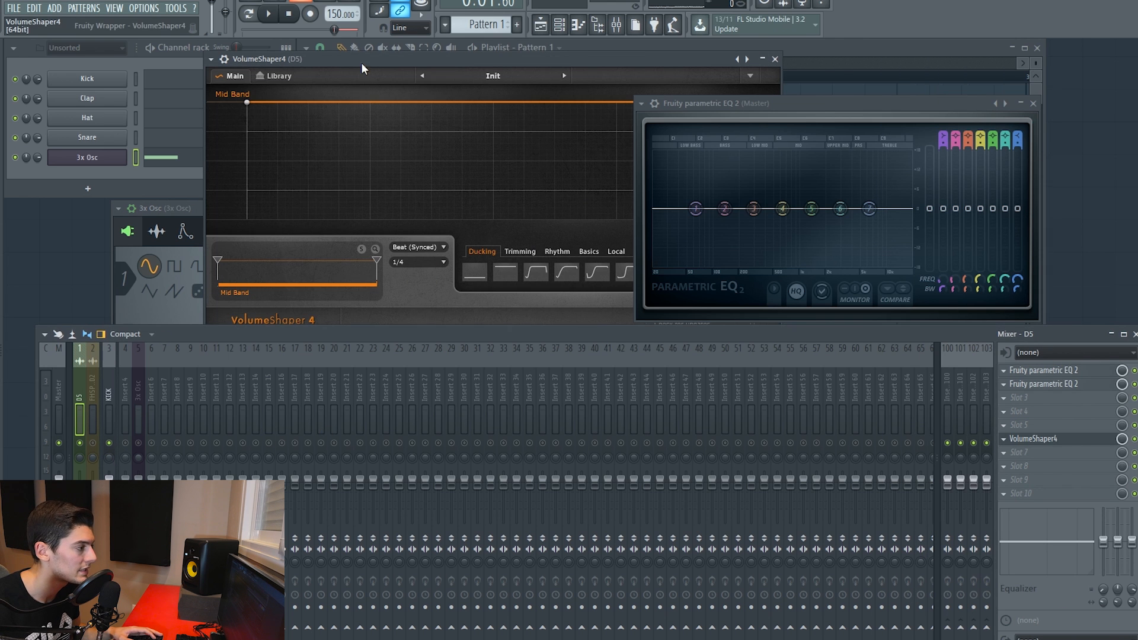
pyautogui.moveTo(361, 62); pyautogui.dragTo(325, 61)
pyautogui.press('space')
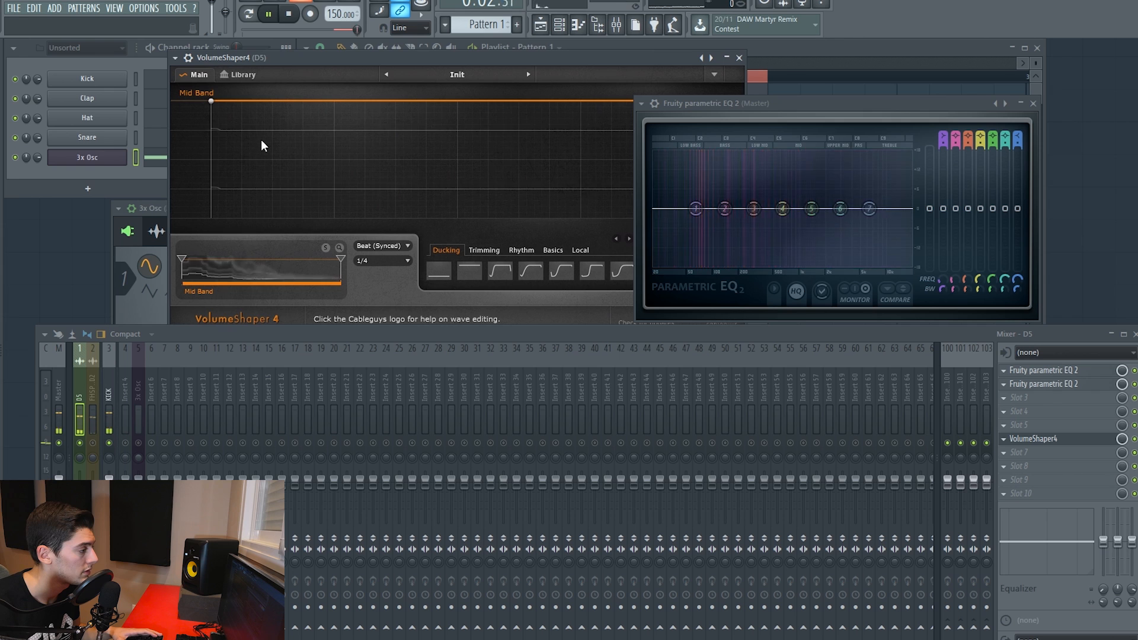
pyautogui.press('space')
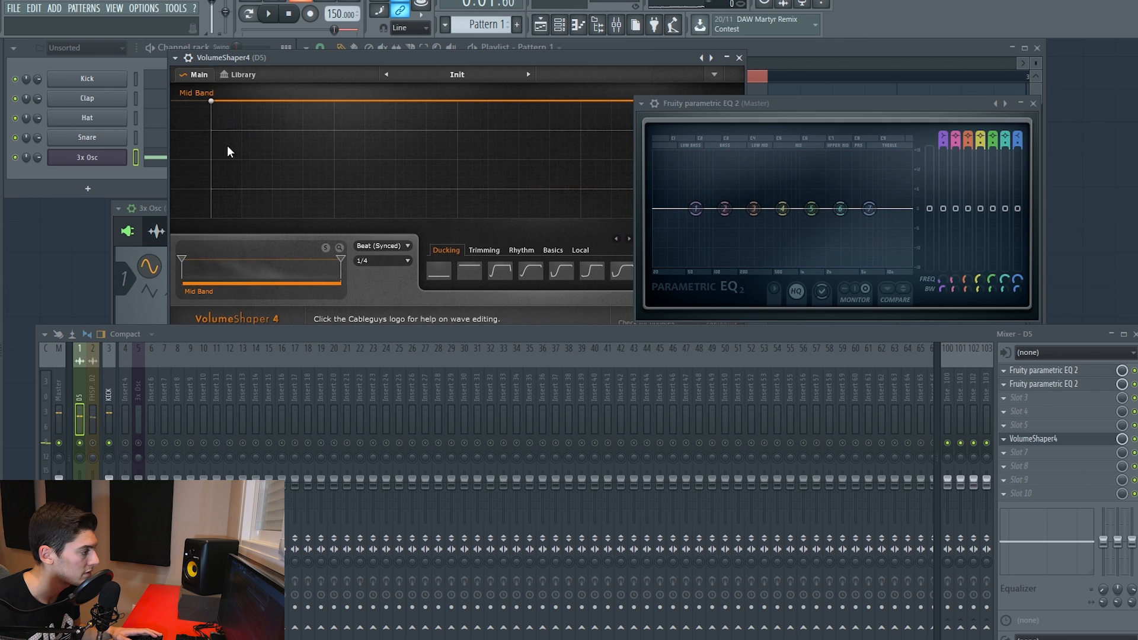
# - Shape the D5 VolumeShaper4 curve to hold full volume briefly, drop to zero, and rise again only at the cycle's end
pyautogui.click(240, 102)
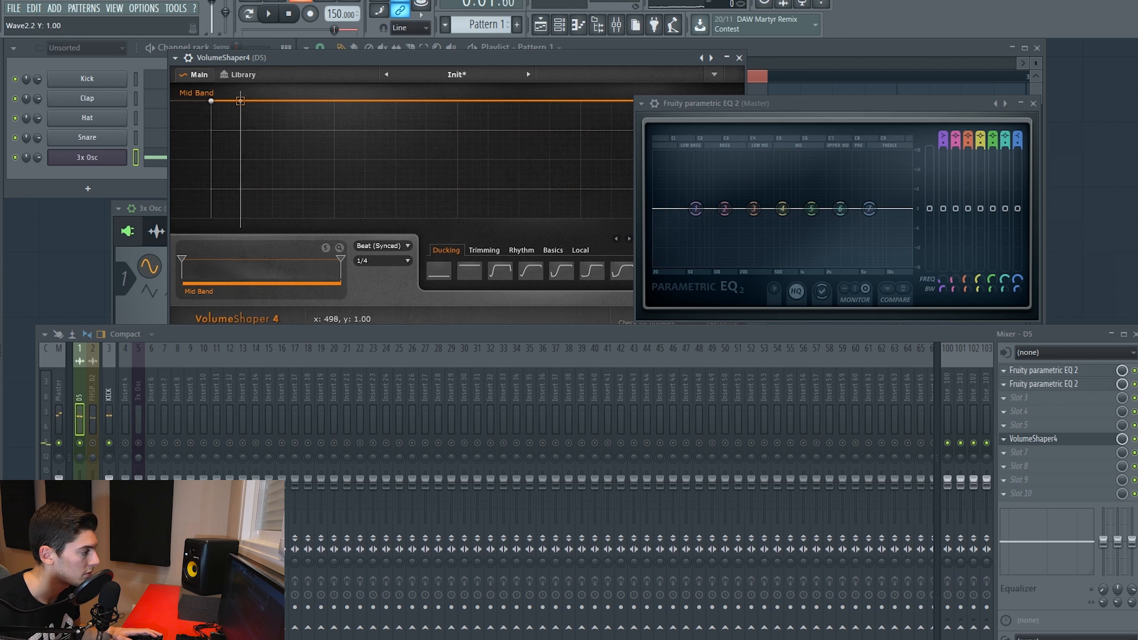
pyautogui.click(263, 215)
pyautogui.moveTo(515, 59); pyautogui.dragTo(440, 54)
pyautogui.moveTo(733, 101); pyautogui.dragTo(761, 103)
pyautogui.moveTo(534, 122); pyautogui.dragTo(623, 212)
pyautogui.rightClick(622, 213)
pyautogui.moveTo(298, 56); pyautogui.dragTo(294, 57)
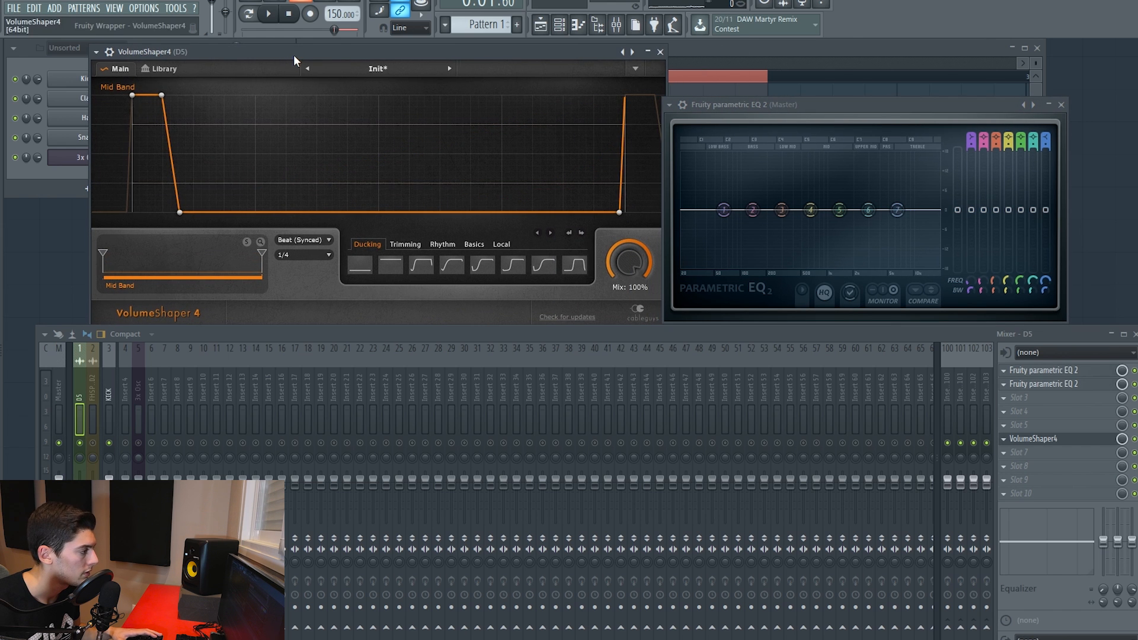
pyautogui.press('space')
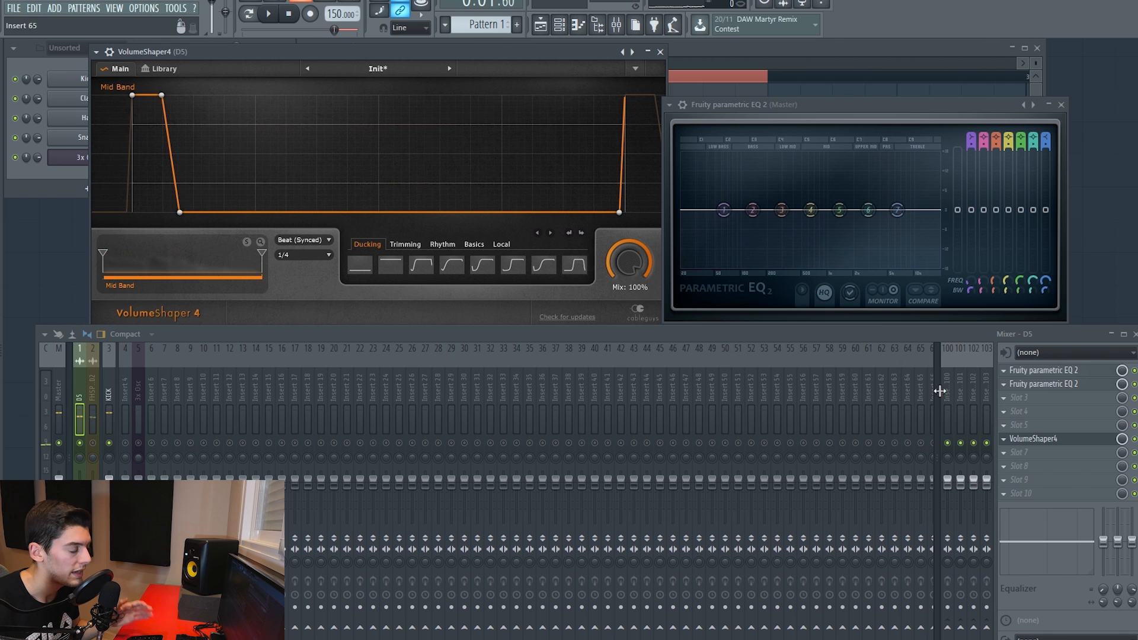
# - Copy VolumeShaper4 with its curve from the D5 track to the 3x Osc track, removing it from D5
pyautogui.click(1005, 439)
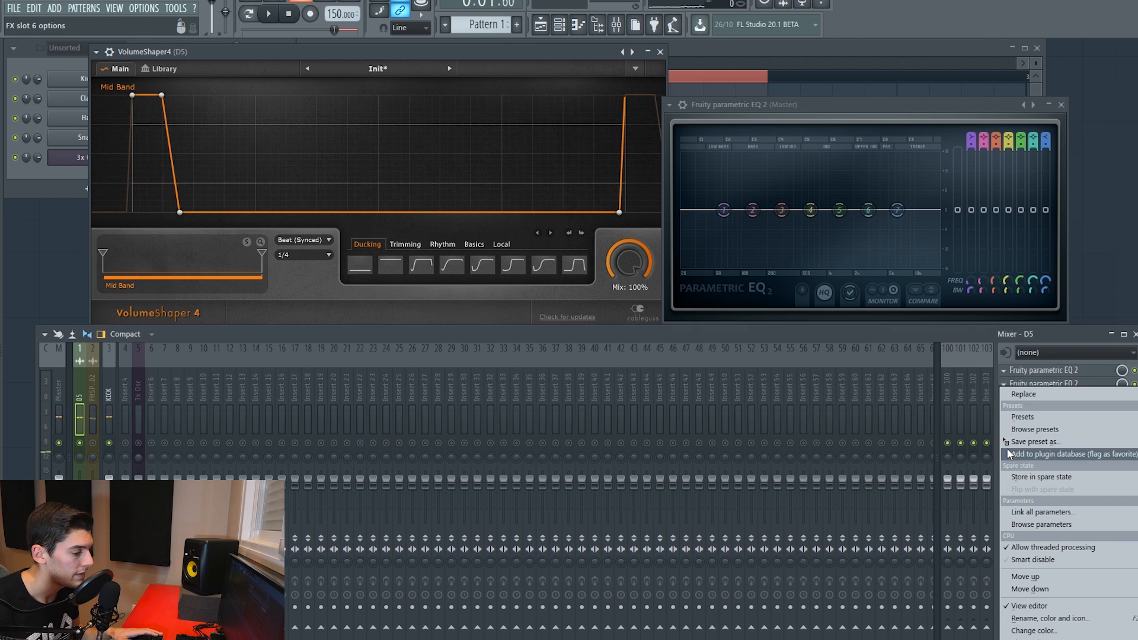
pyautogui.moveTo(1006, 442); pyautogui.dragTo(137, 395)
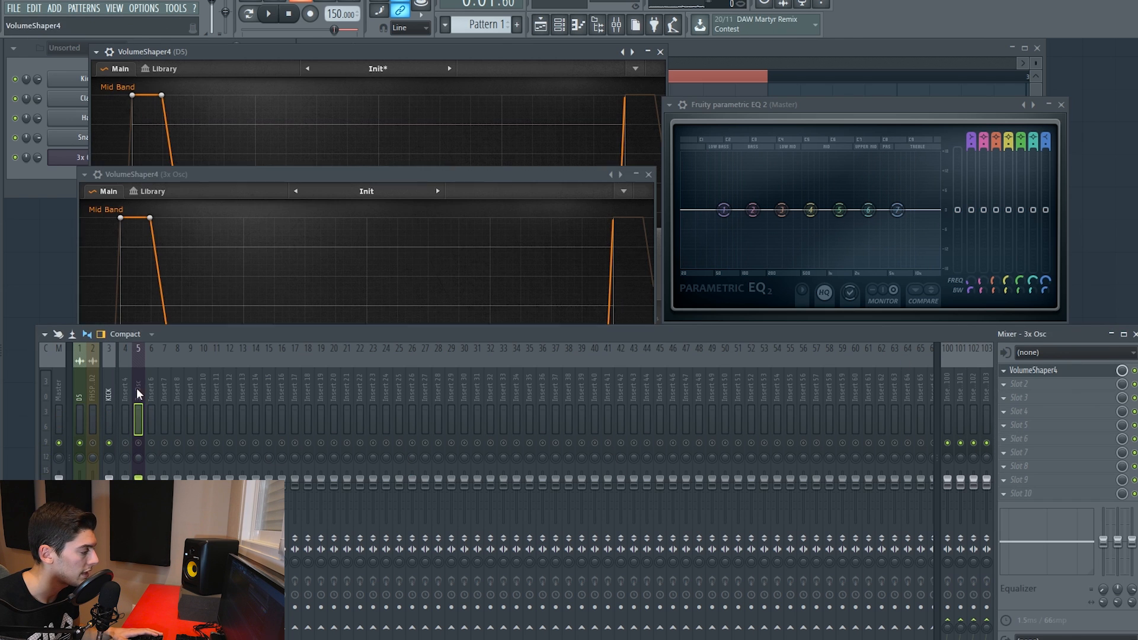
pyautogui.click(1005, 441)
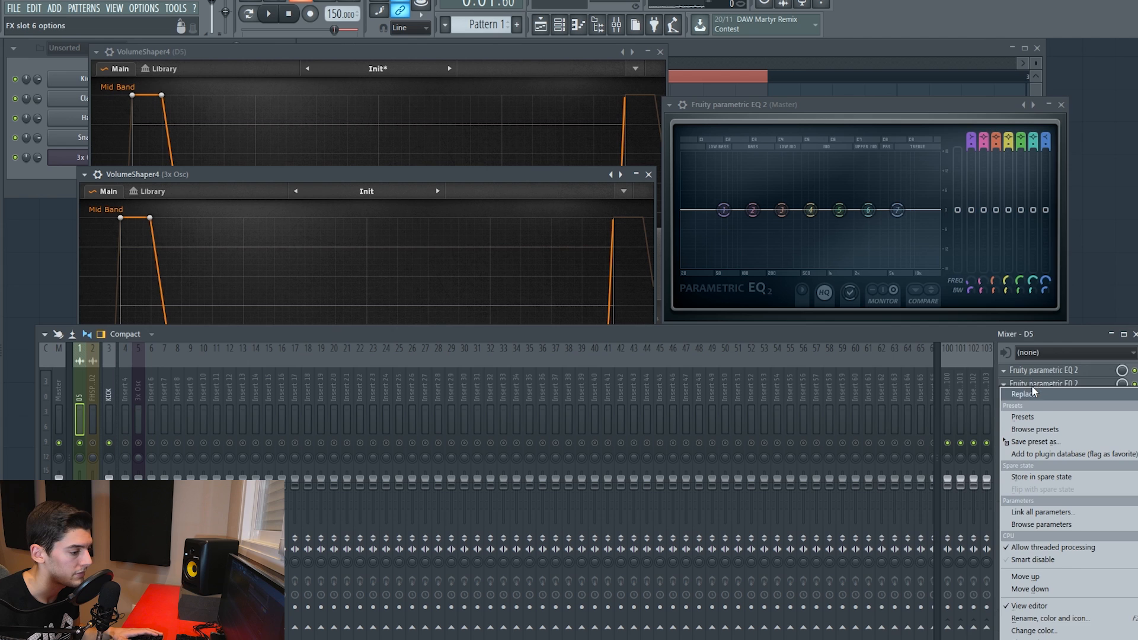
pyautogui.click(1034, 393)
pyautogui.click(912, 25)
pyautogui.moveTo(409, 177); pyautogui.dragTo(402, 85)
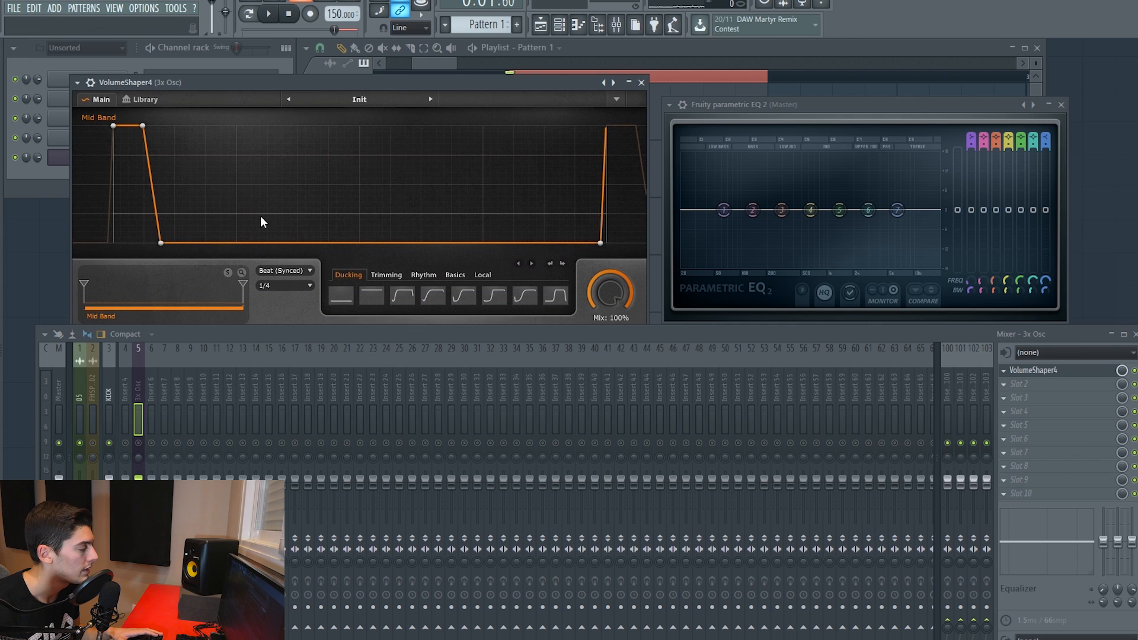
# - Mirror the 3x Osc volume curve on the x-axis, bend its opening rise inward, and start its closing drop slightly earlier
pyautogui.rightClick(205, 216)
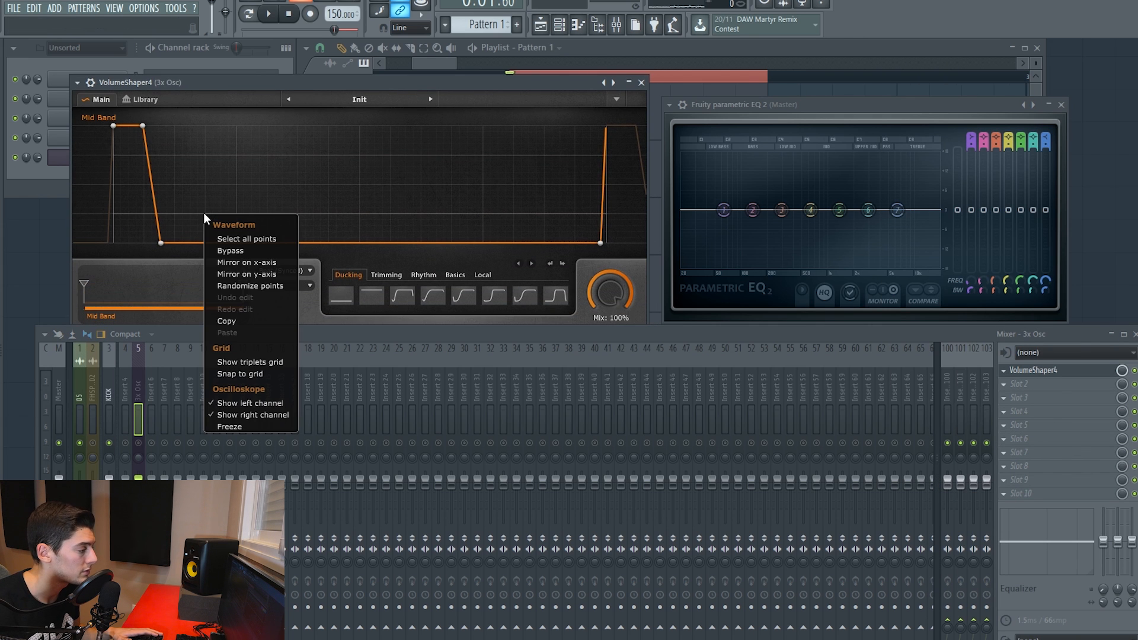
pyautogui.click(267, 264)
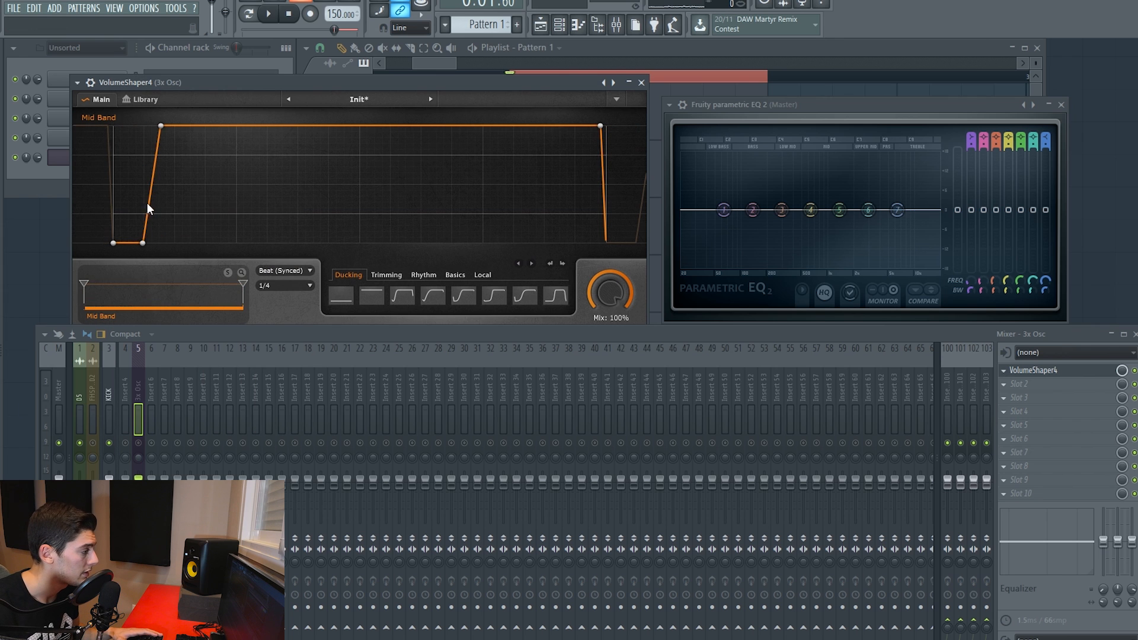
pyautogui.moveTo(148, 205); pyautogui.dragTo(154, 224)
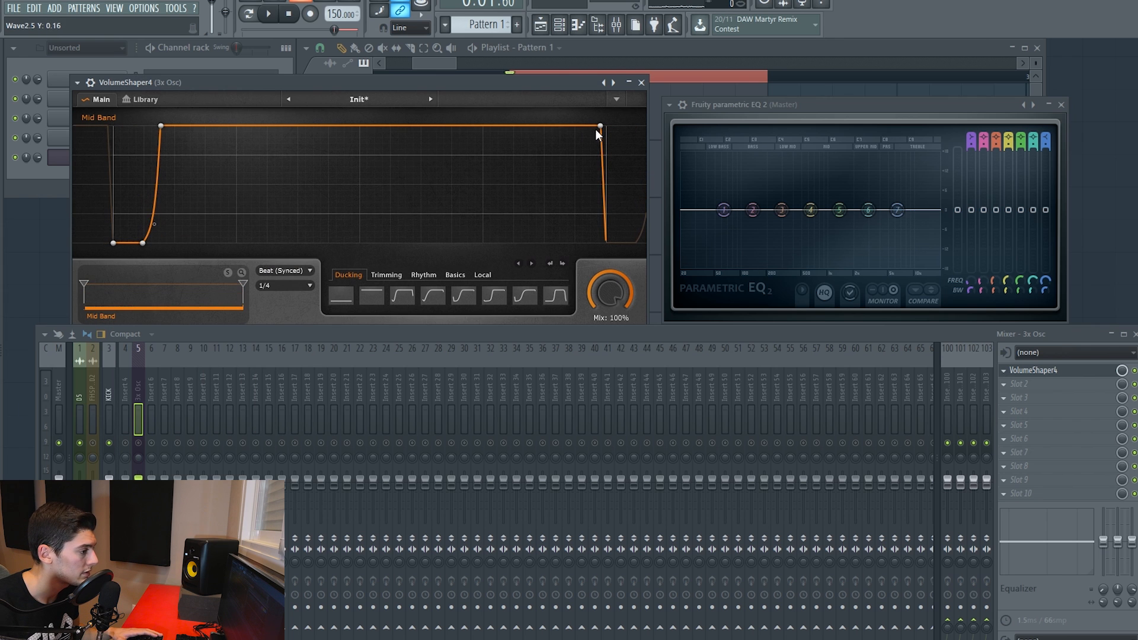
pyautogui.moveTo(600, 127); pyautogui.dragTo(593, 126)
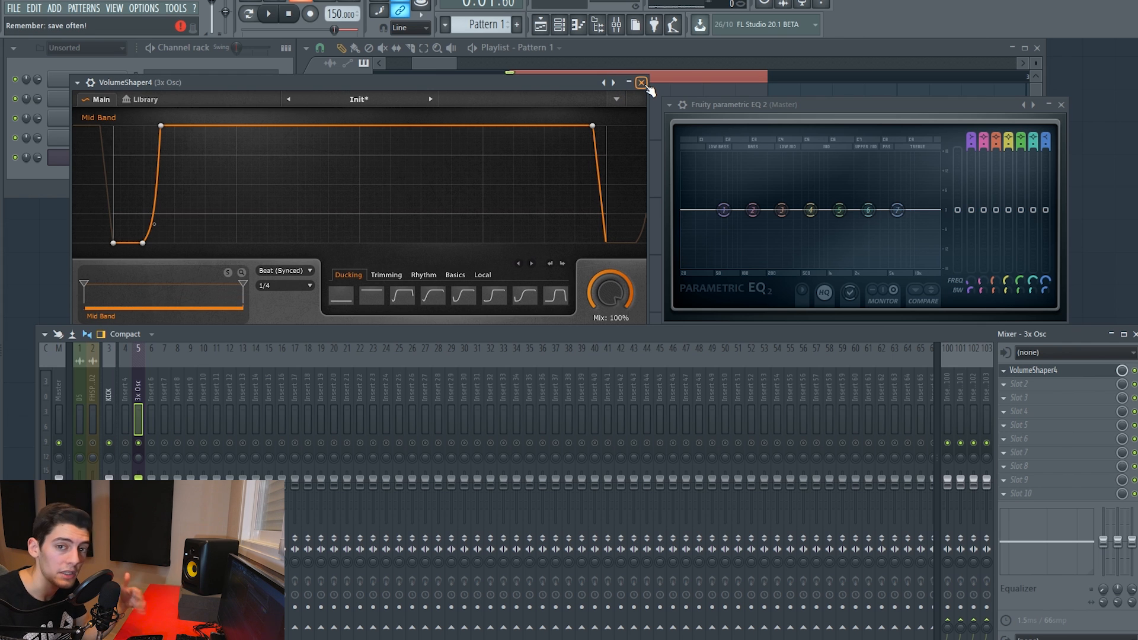
# - Close the VolumeShaper4 and master parametric EQ windows to reveal both kick clips in the playlist
pyautogui.click(642, 83)
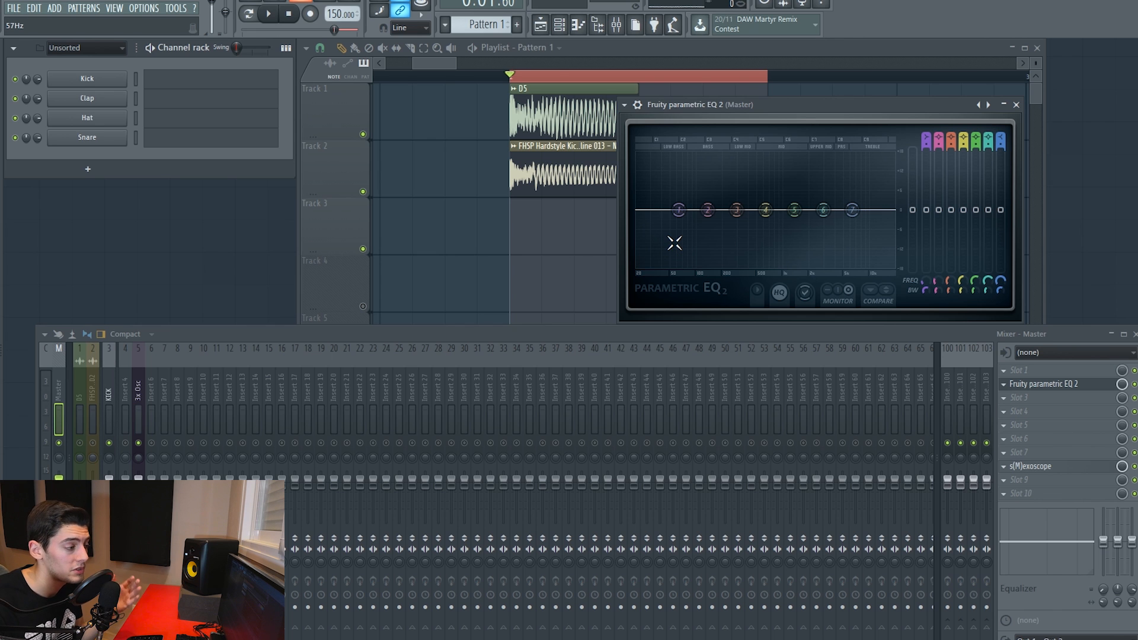
pyautogui.click(1016, 105)
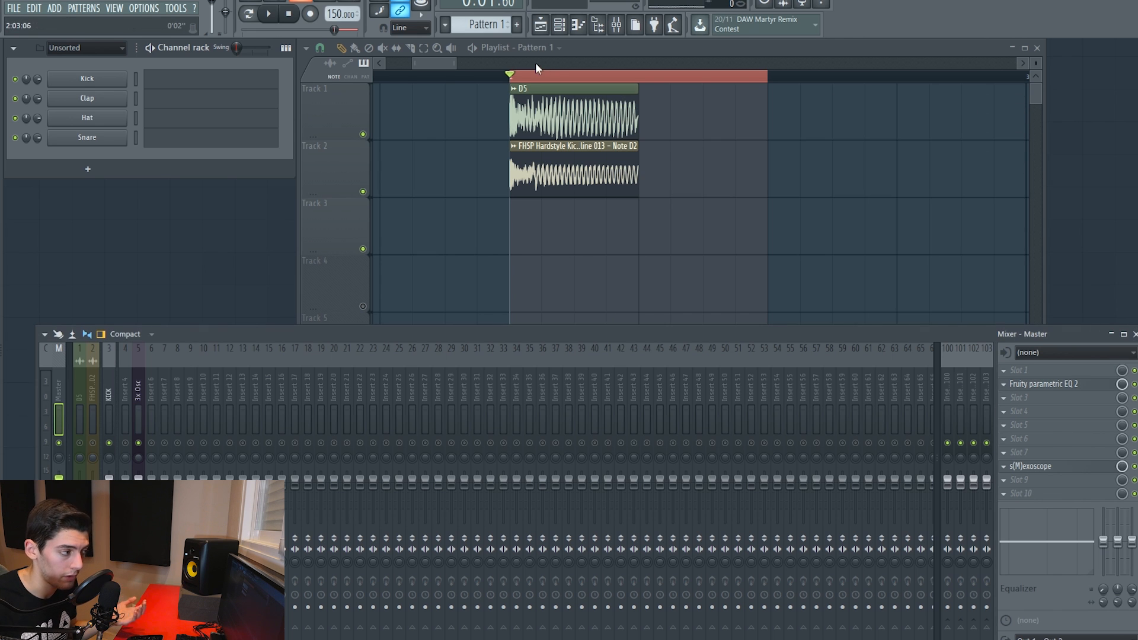
pyautogui.scroll(-2, 529, 80)
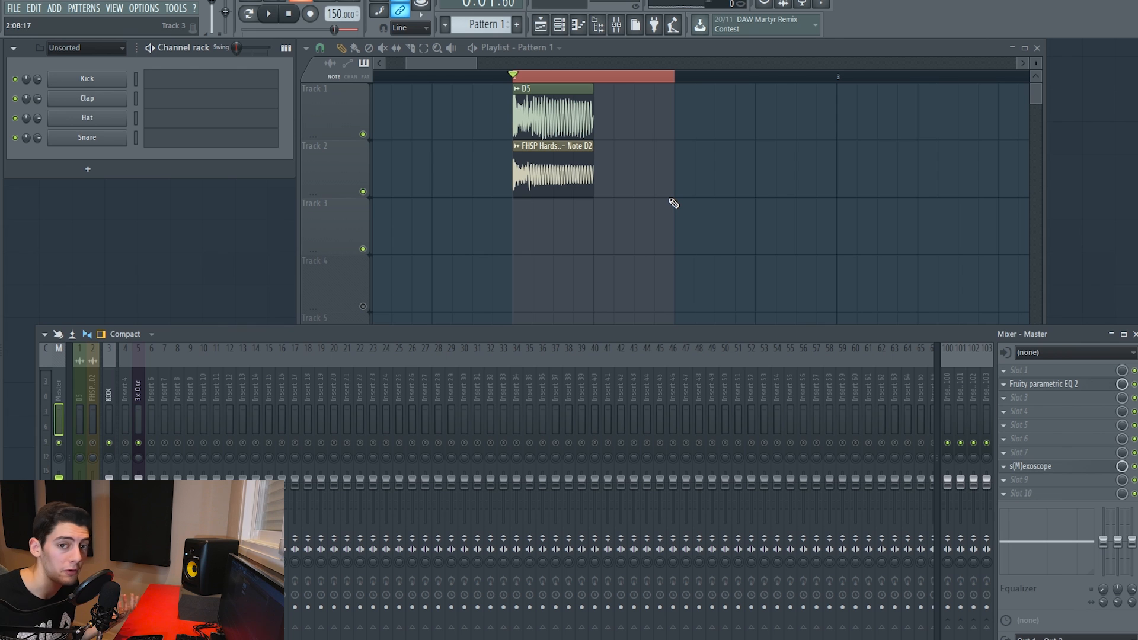